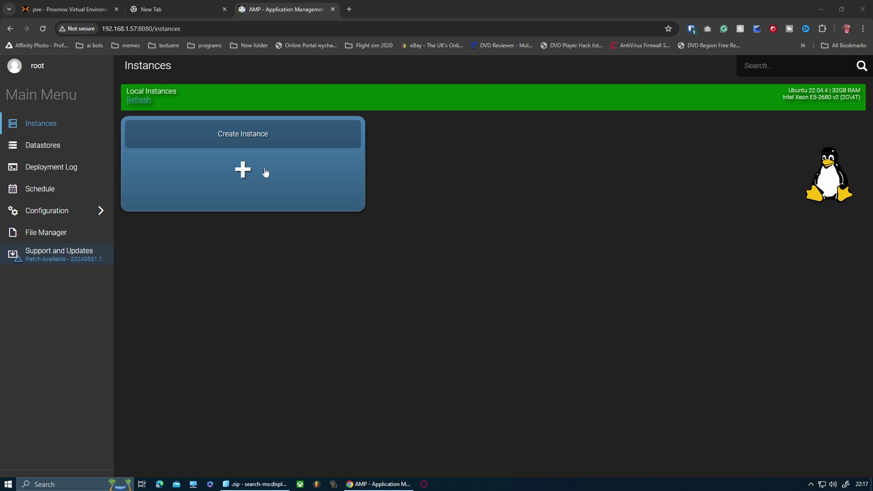
Step: Back in AMP, start a new instance and first pick Arma 3 as its application
click(57, 9)
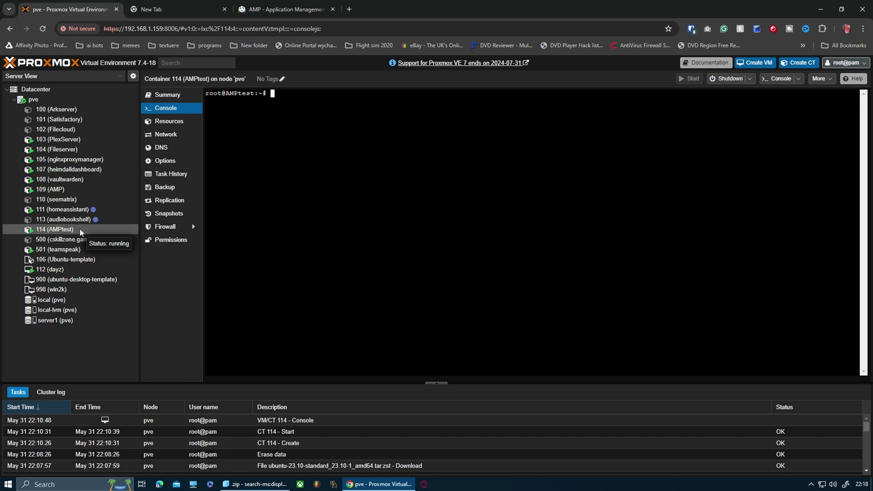
click(262, 7)
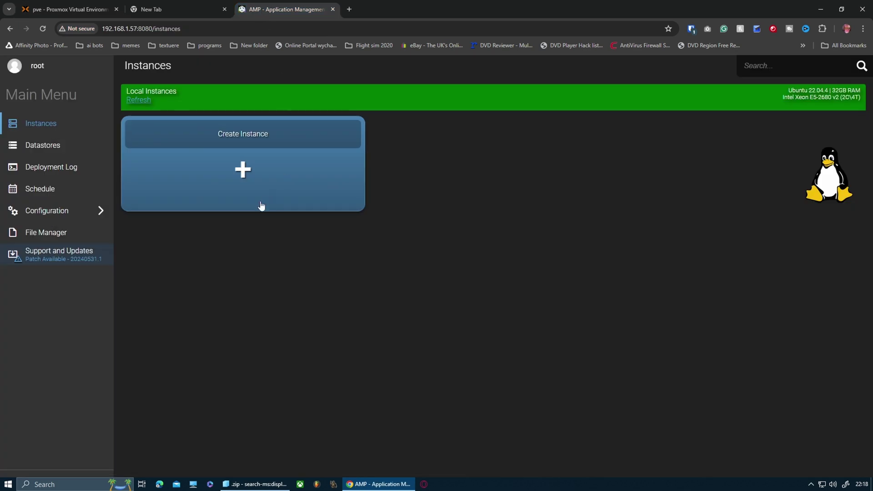
click(248, 189)
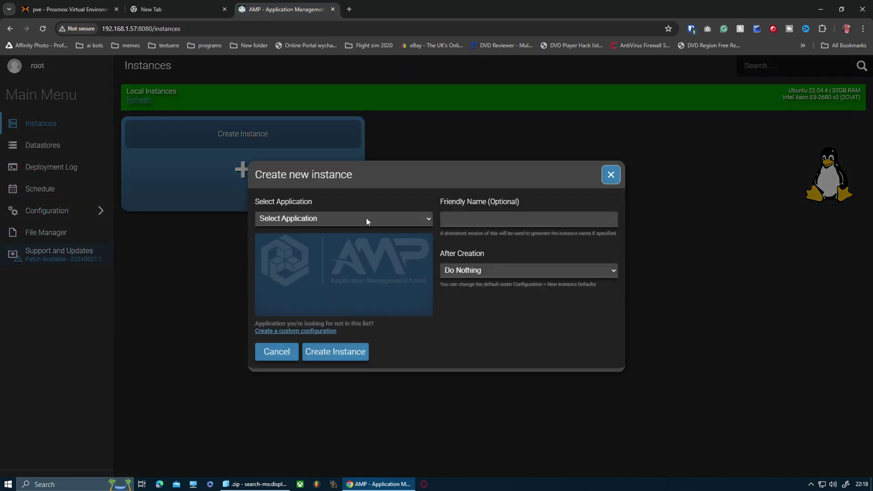
click(367, 218)
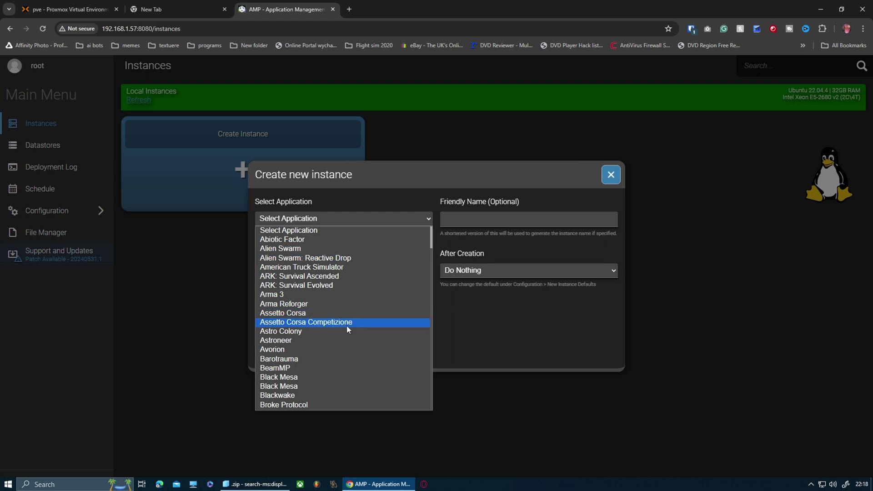
scroll(337, 331, down, 5)
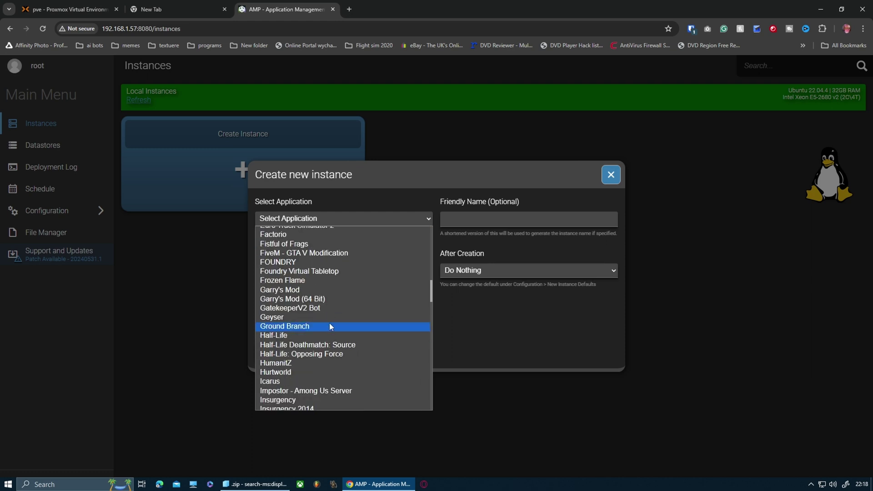
scroll(329, 323, down, 6)
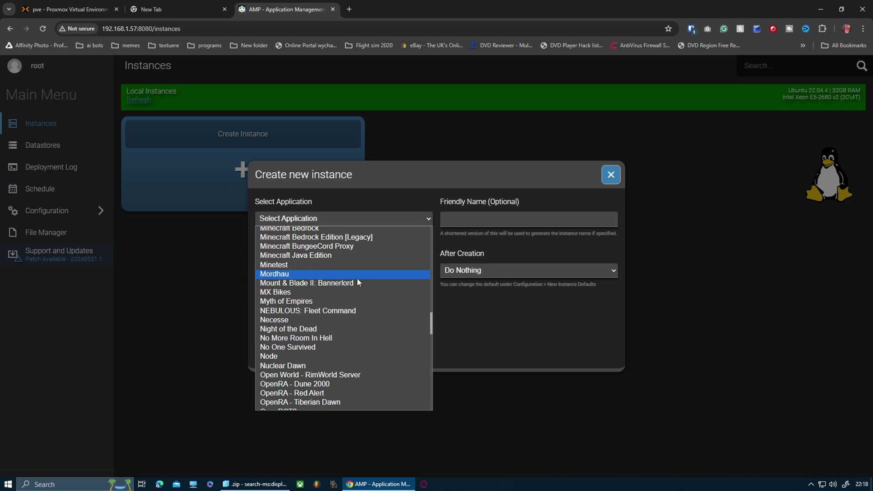
scroll(356, 279, down, 2)
scroll(361, 305, up, 20)
click(326, 295)
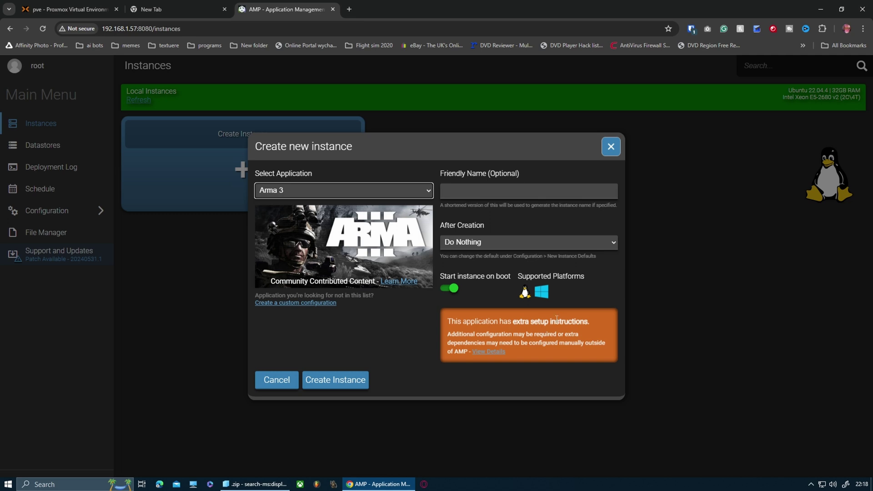
Step: Change the new instance's application to Team Fortress 2
click(349, 196)
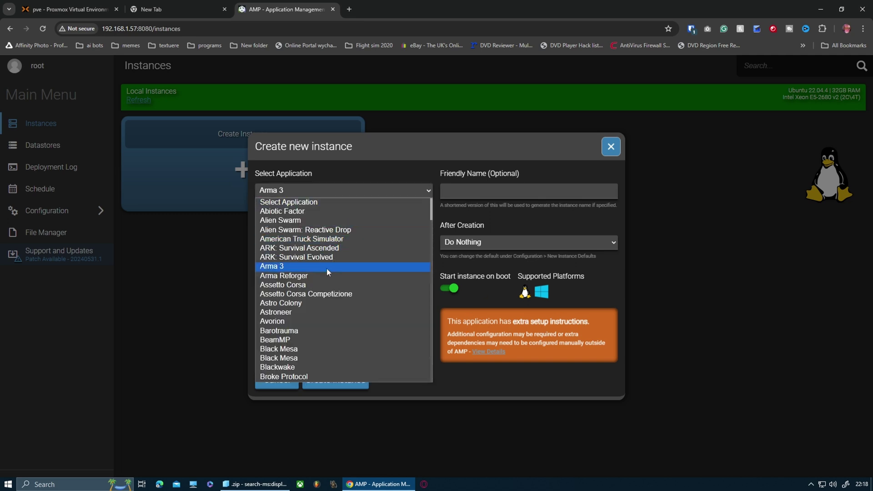
scroll(326, 269, down, 2)
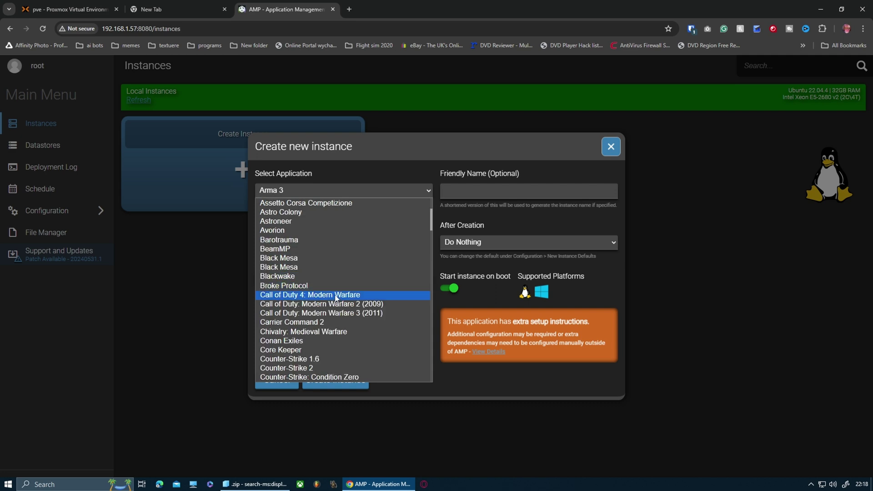
scroll(345, 334, down, 3)
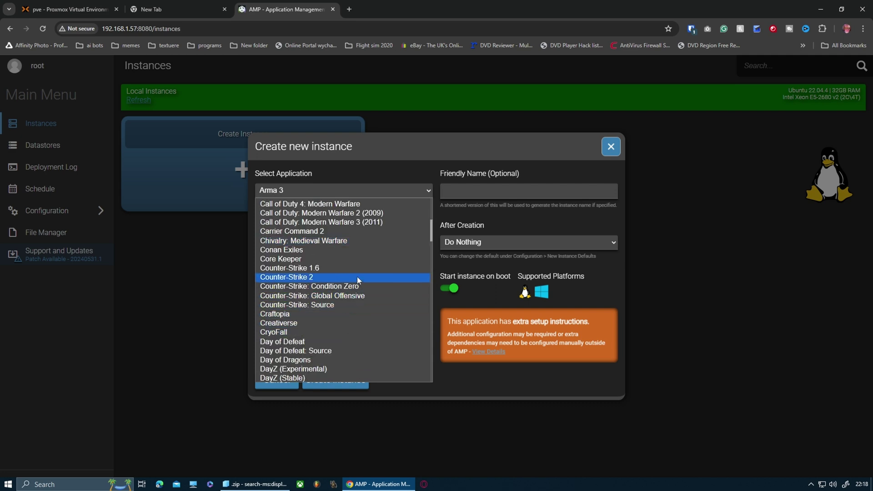
scroll(356, 278, down, 20)
click(299, 223)
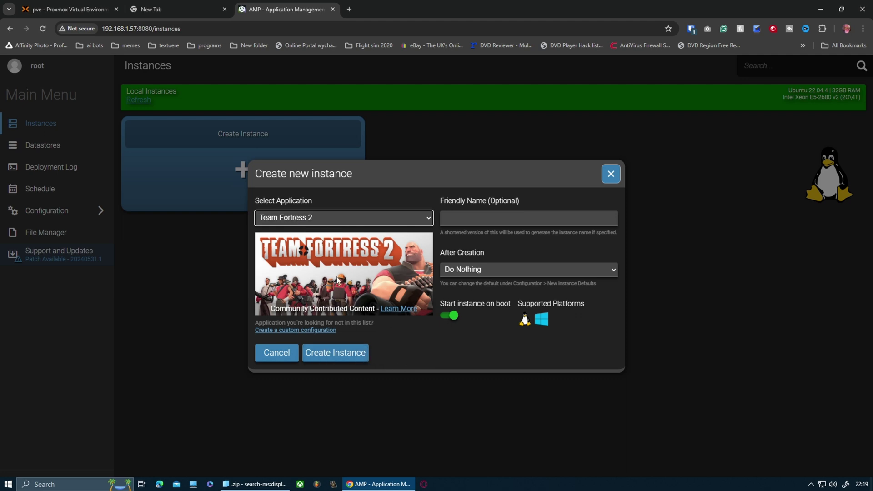
Step: Create the TeamFortress201 instance and start it so the app 232250 server files install
click(335, 354)
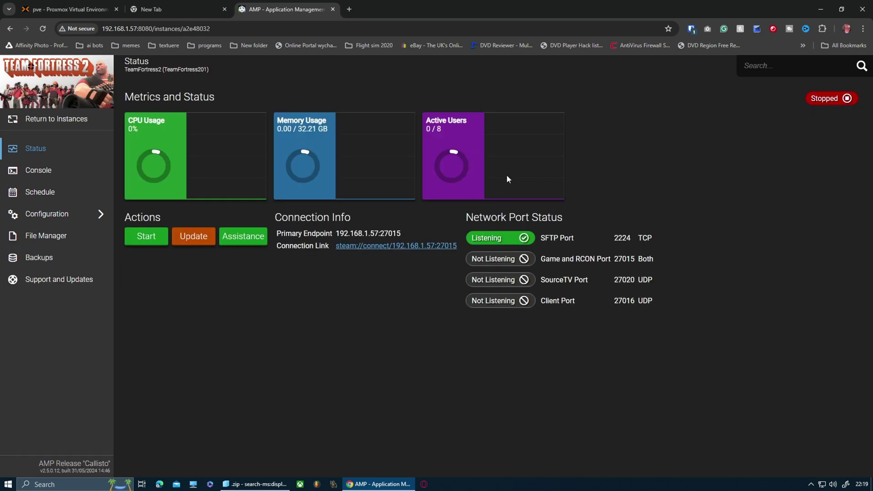
click(148, 240)
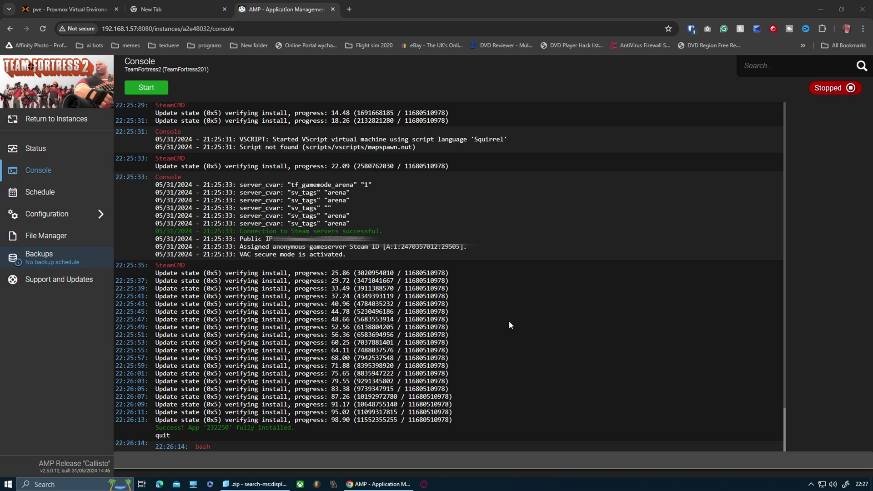
Step: Start TeamFortress201 and watch it boot until ports 27015 and 27016 are listening
click(147, 88)
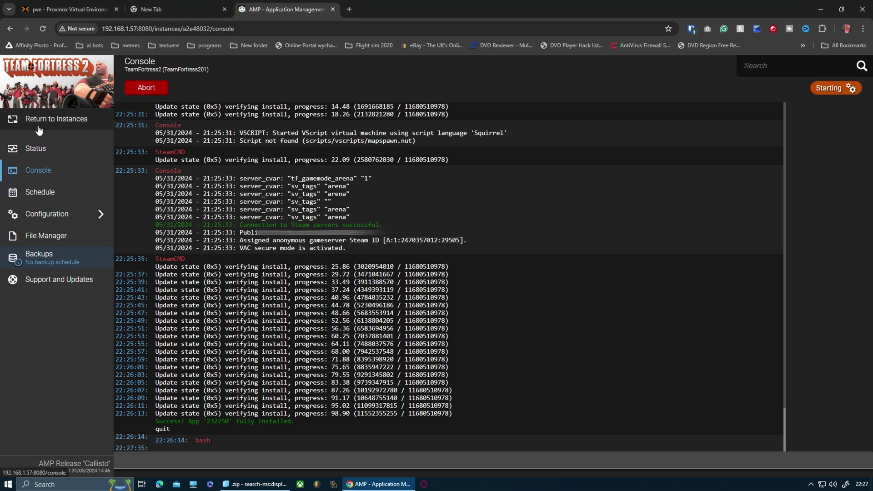
click(35, 146)
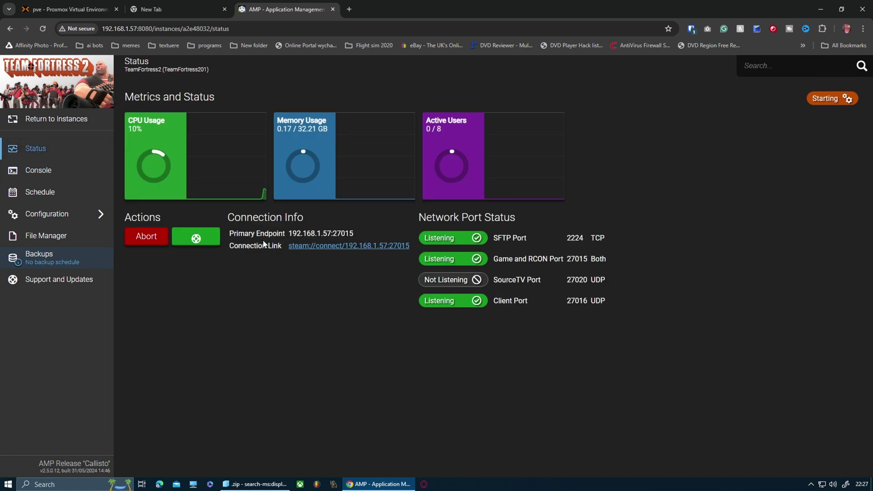
click(46, 169)
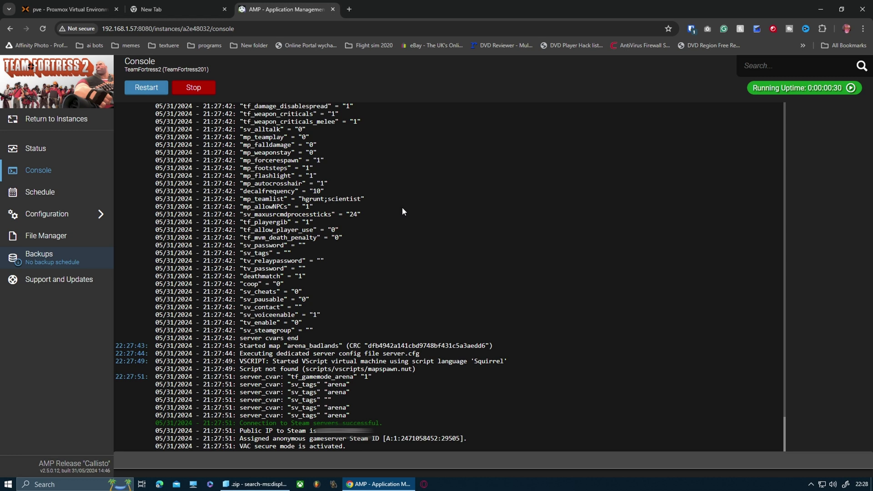
click(32, 149)
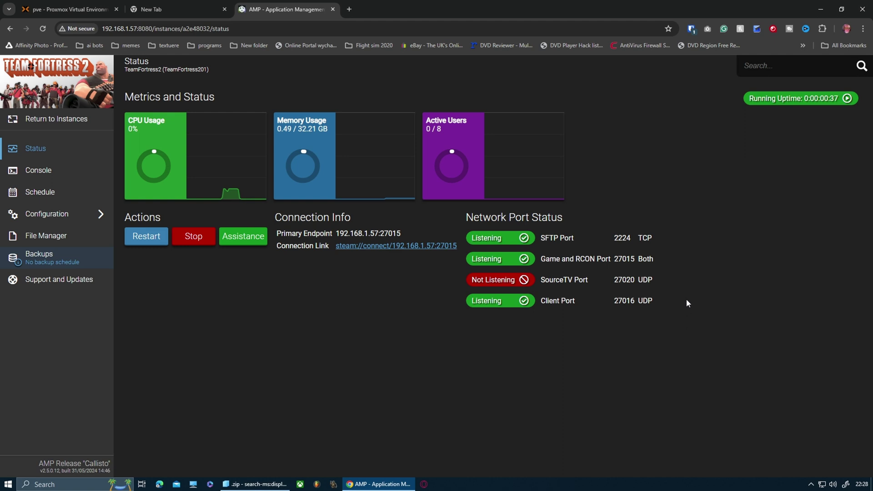
drag(657, 280, 456, 279)
click(532, 351)
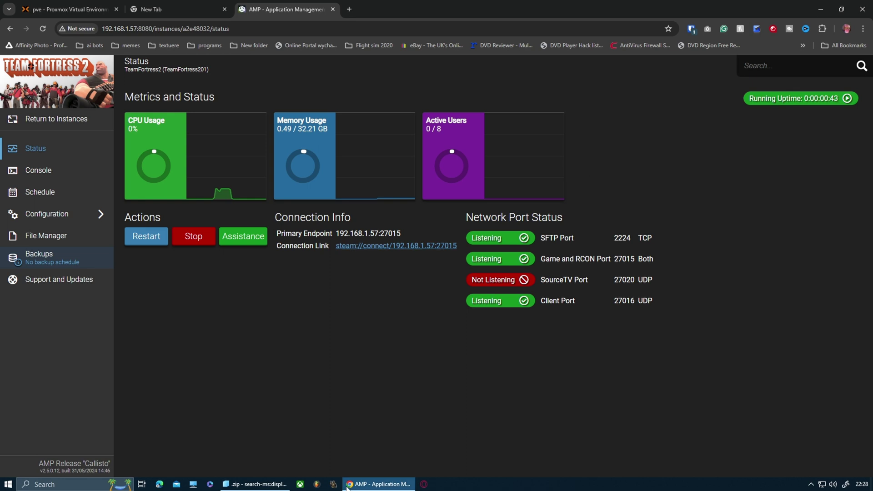
Step: Return to the Instances list, browse a new instance's applications down to FiveM, then cancel
click(16, 121)
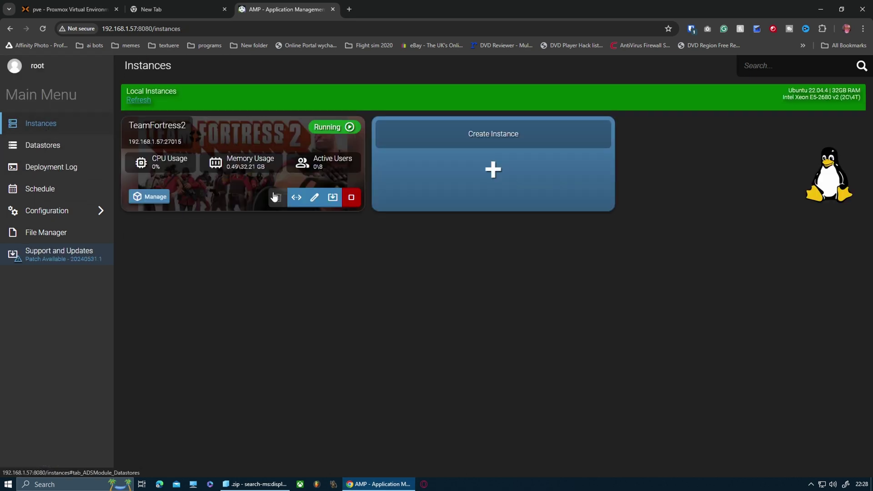
click(498, 164)
click(378, 218)
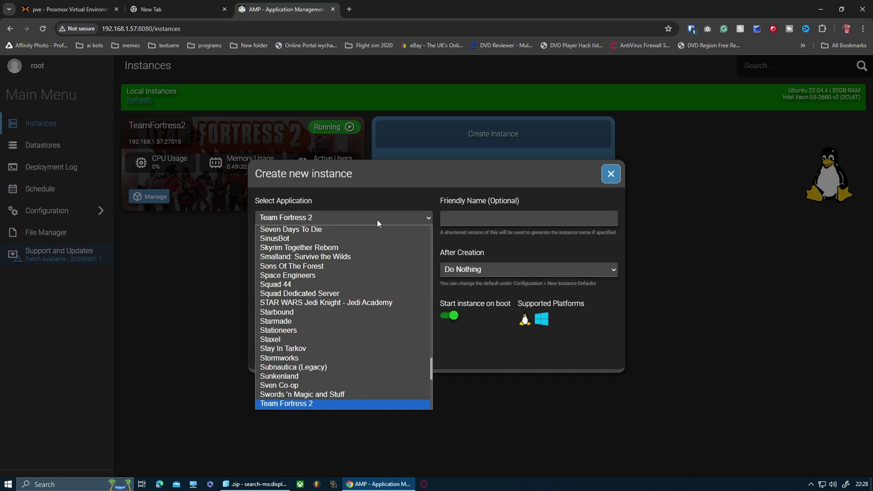
scroll(353, 262, down, 6)
scroll(355, 291, up, 15)
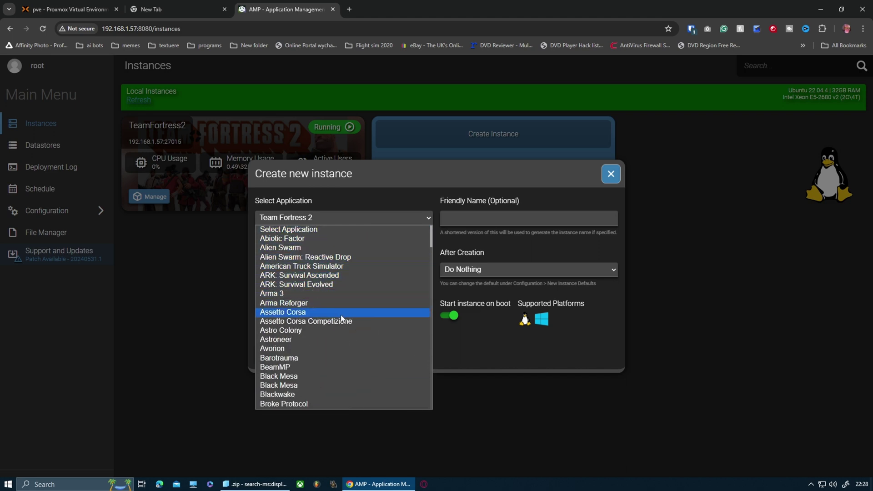
scroll(340, 318, down, 5)
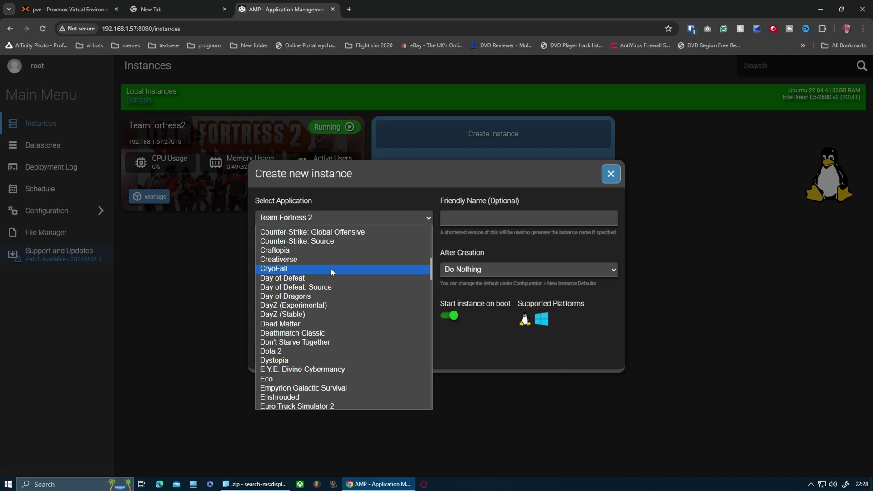
key(f)
key(Down)
key(Down)
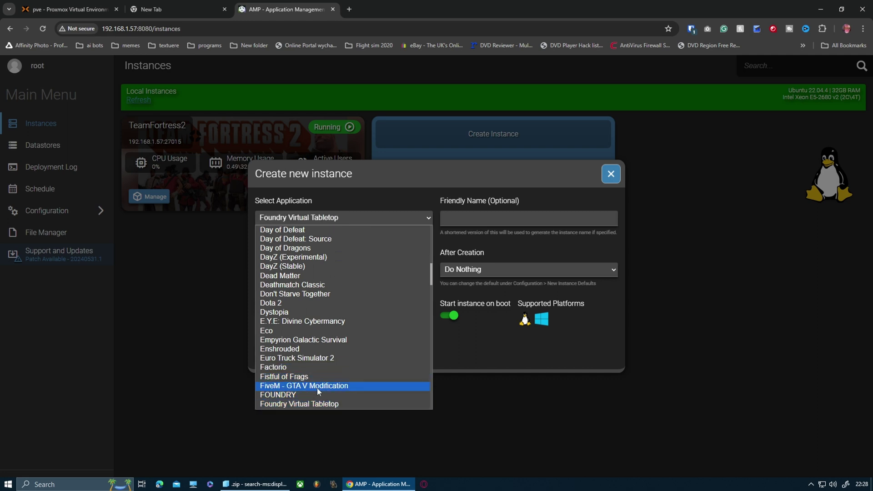
scroll(317, 388, down, 5)
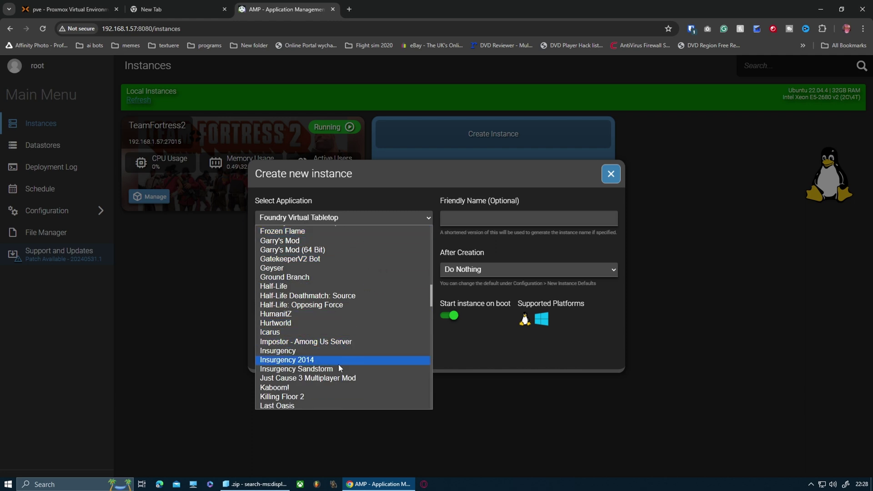
key(Escape)
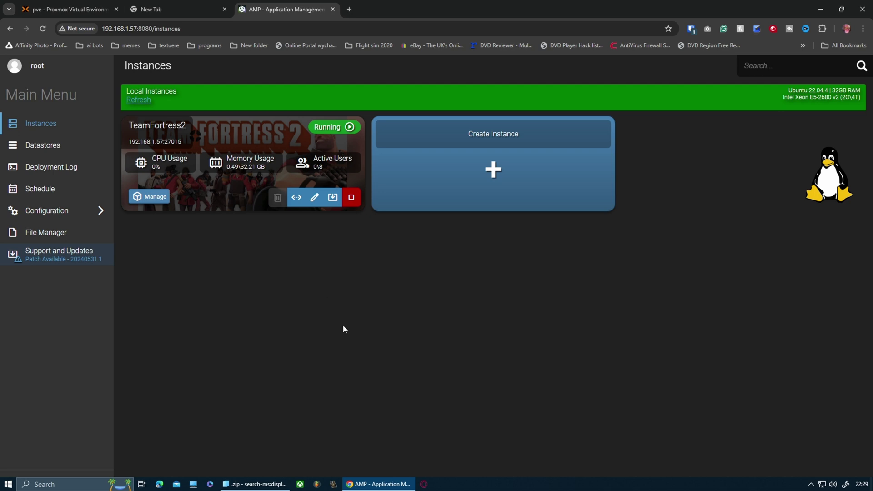
Step: Stop the TeamFortress2 instance and go back to the Proxmox page
click(351, 197)
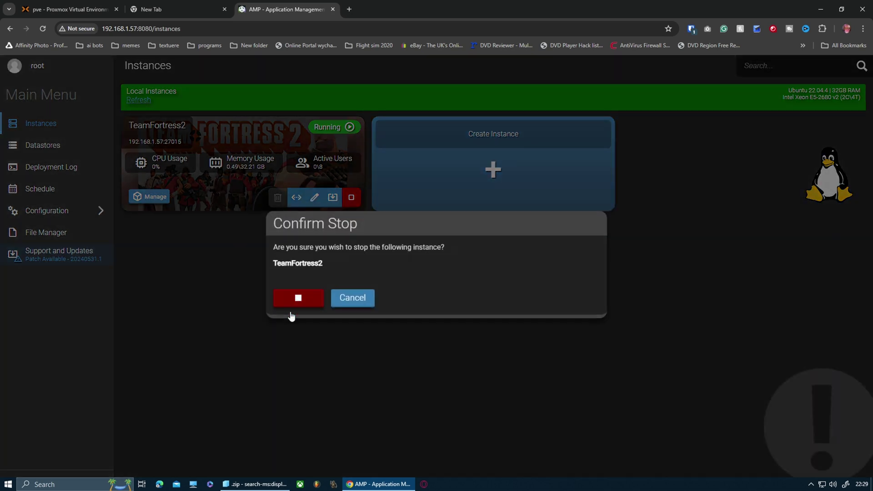
click(291, 304)
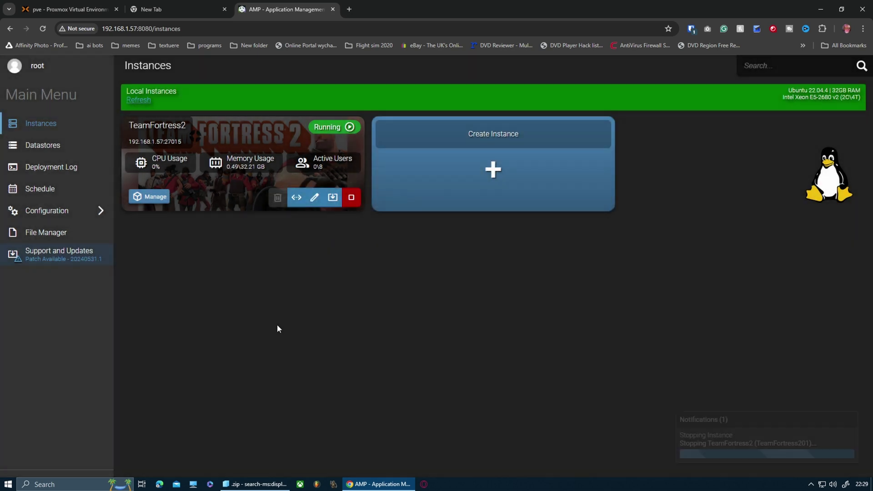
click(75, 11)
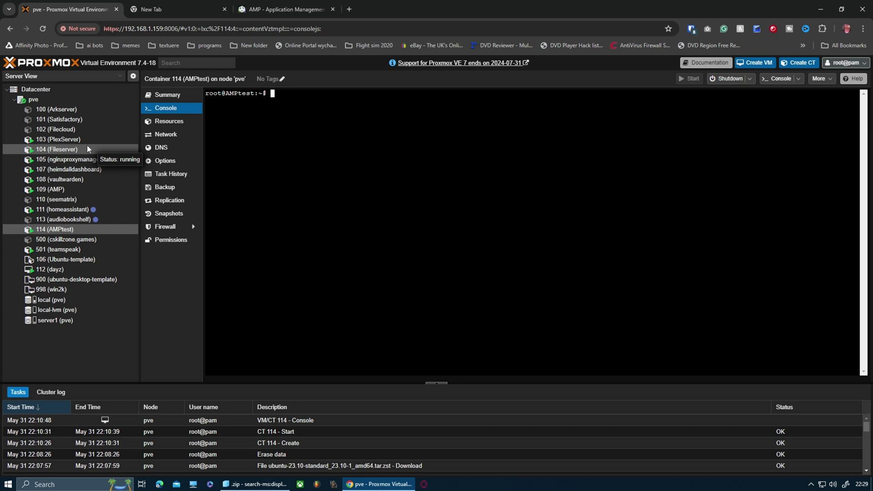
Step: Select container 100 (Arkserver) in the Proxmox server tree
click(80, 111)
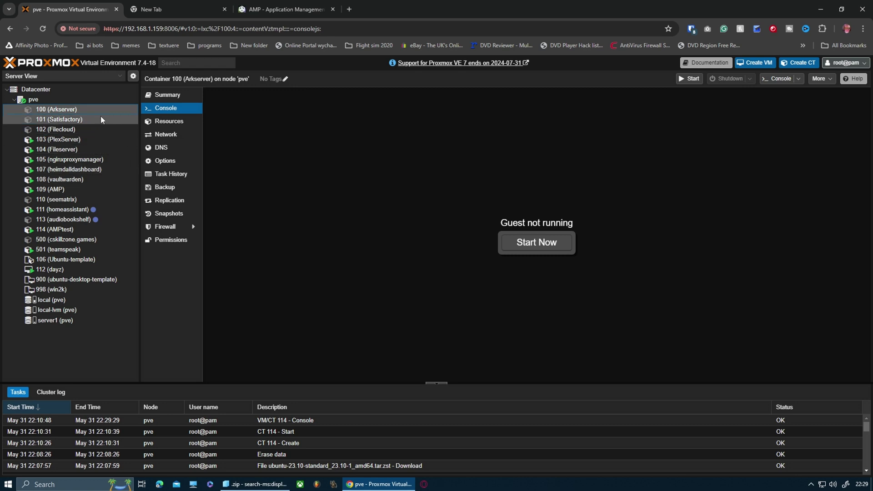
Step: In container 109's console, recall the bash <(wget -qO- getamp.sh) command and select it
click(83, 189)
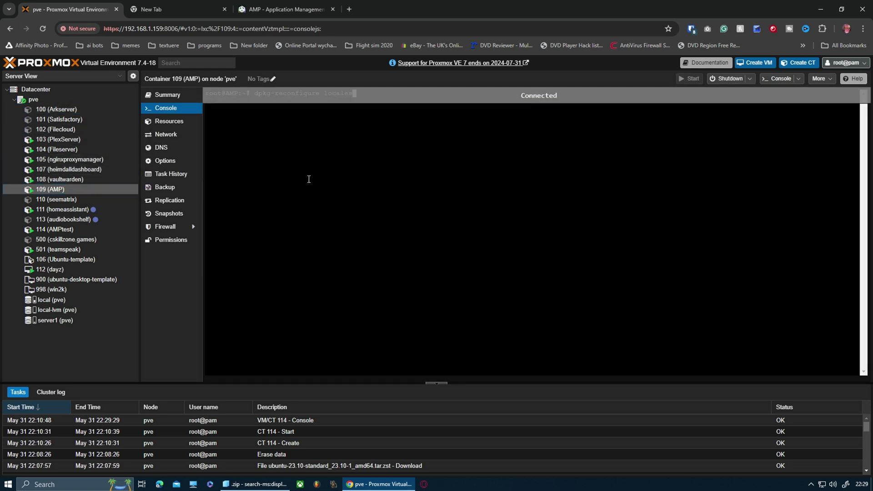
key(Up)
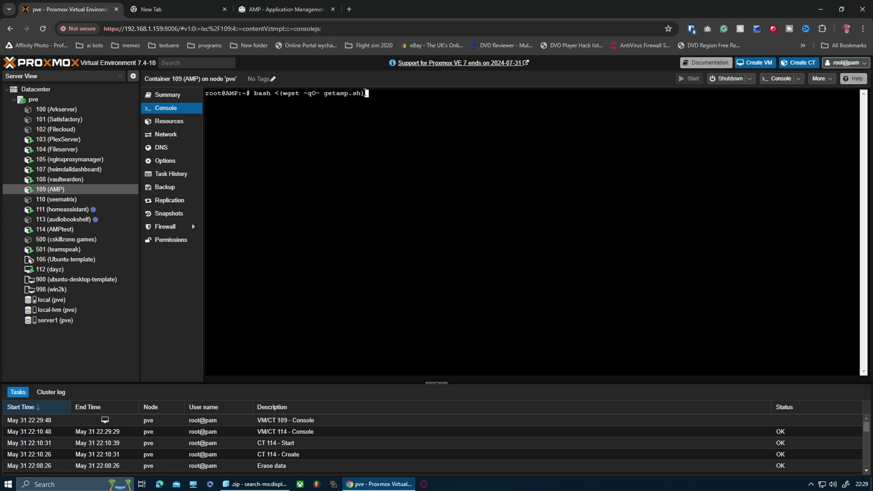
drag(369, 94, 253, 94)
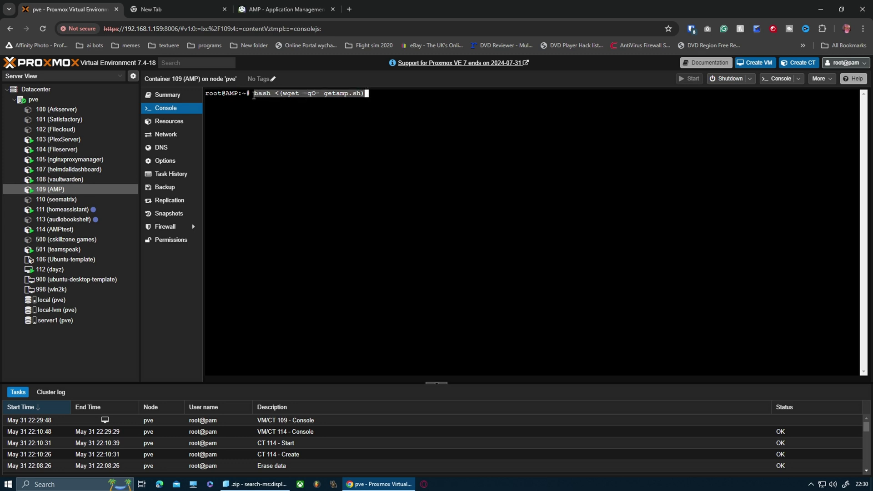
right_click(284, 93)
Step: Copy the getamp command and run it in container 114 (AMPtest)'s console
click(326, 132)
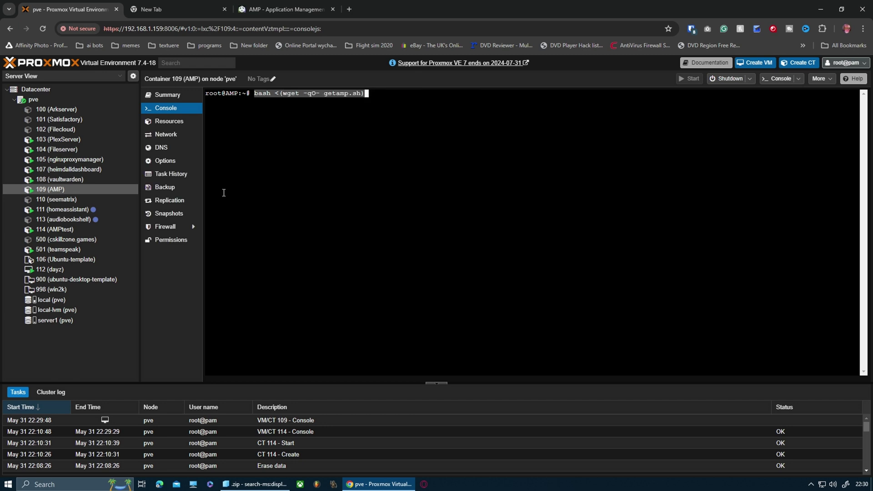
click(82, 229)
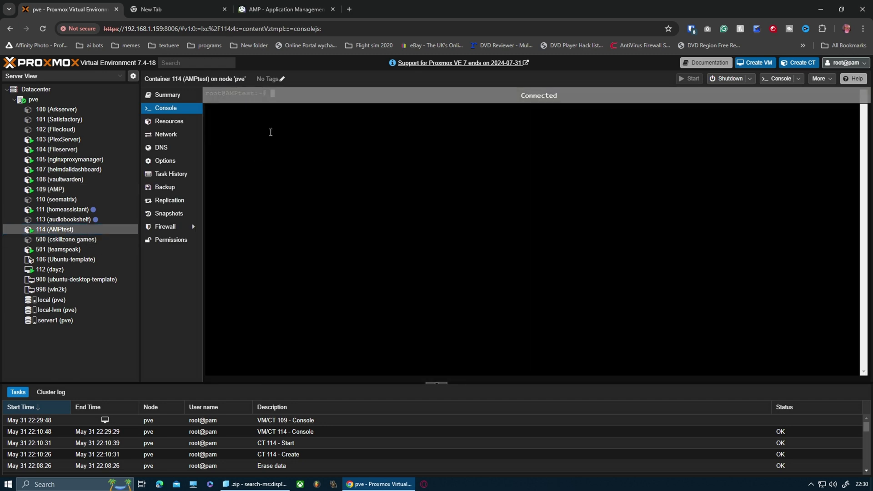
right_click(270, 127)
click(305, 212)
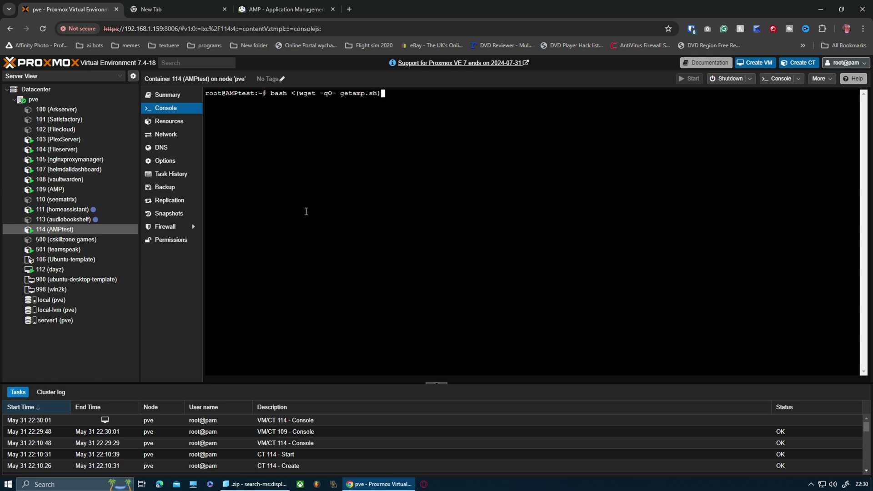
key(Return)
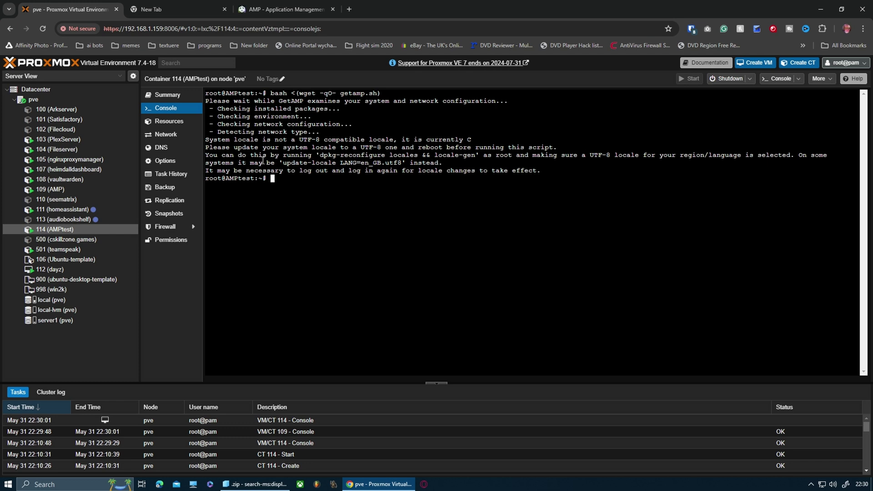
Step: Copy the suggested 'dpkg-reconfigure locales && locale-gen' fix and paste it at the prompt
drag(322, 155, 419, 154)
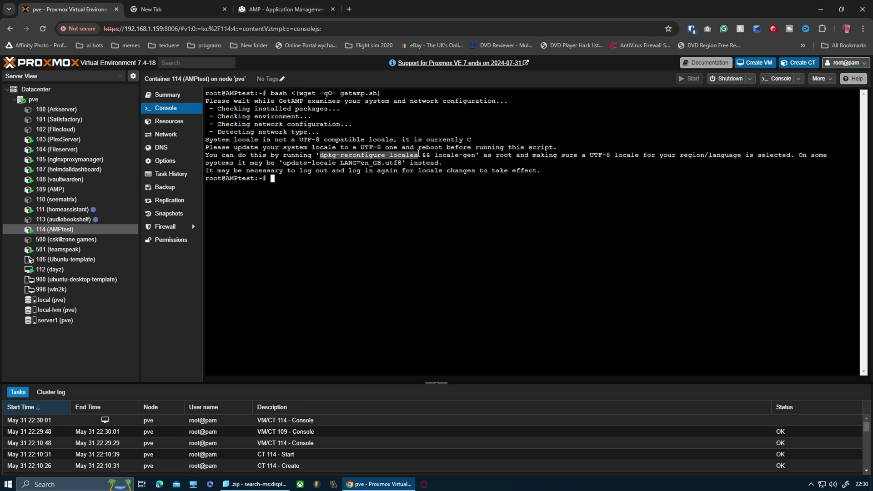
drag(418, 153, 475, 155)
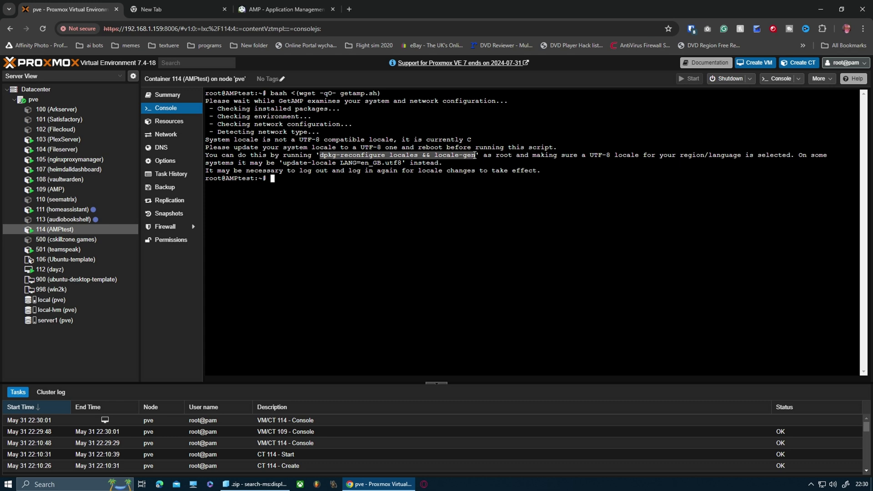
right_click(443, 155)
click(476, 194)
click(279, 184)
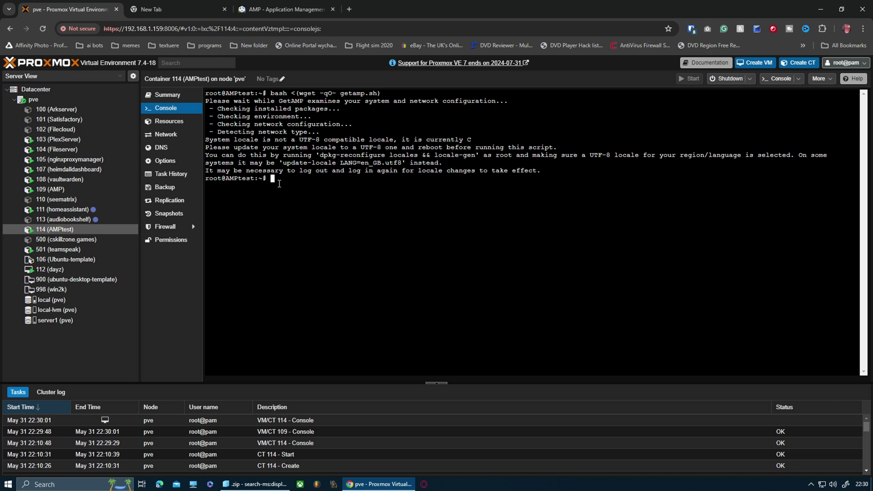
key(ctrl+v)
Step: Run the locale reconfiguration and choose en_GB.UTF-8 as the locale to generate
key(Return)
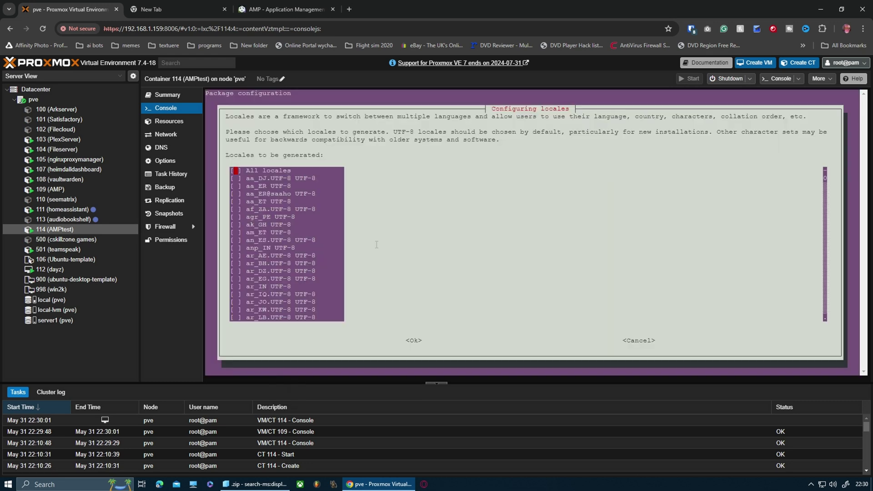
key(Down)
key(Down)
key(Down)
key(Down)
key(Down)
key(Down)
key(Down)
key(Down)
key(Down)
key(Down)
key(Down)
key(Down)
key(Down)
key(Down)
key(Down)
key(Down)
key(Down)
key(Down)
key(Down)
key(Down)
key(Down)
key(Down)
key(Down)
key(Down)
key(Down)
key(Down)
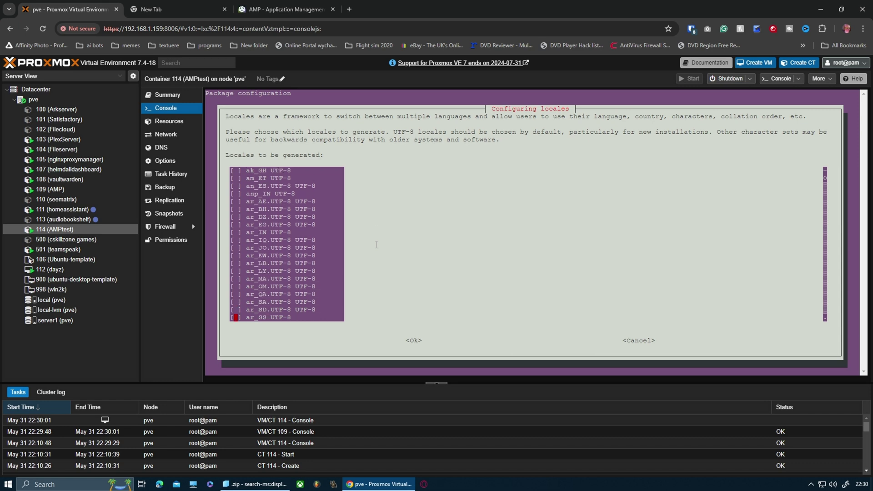
key(Down)
key(Down)
key(Down)
key(Down)
key(Down)
key(Down)
key(Down)
key(Down)
key(Down)
key(Down)
key(Down)
key(Down)
key(Down)
key(Down)
key(Down)
key(Down)
key(Down)
key(Down)
key(Down)
key(Down)
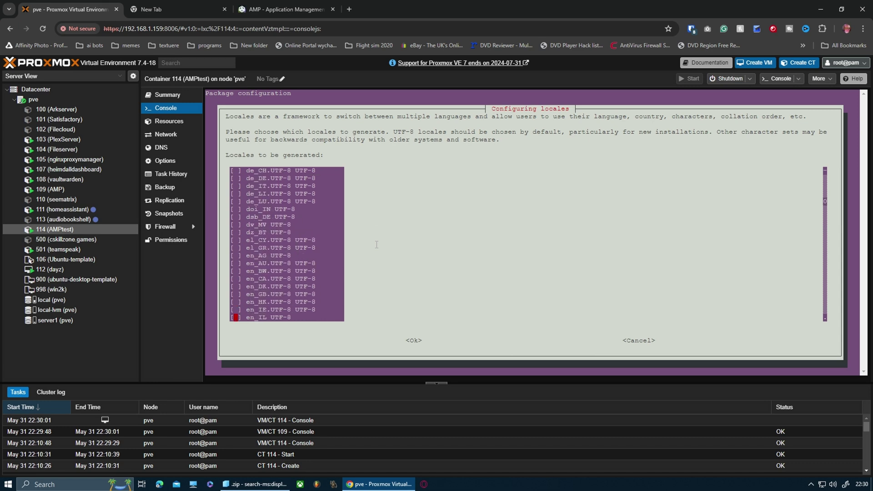
key(Up)
key(Up)
key(Up)
key(Tab)
key(Return)
key(Return)
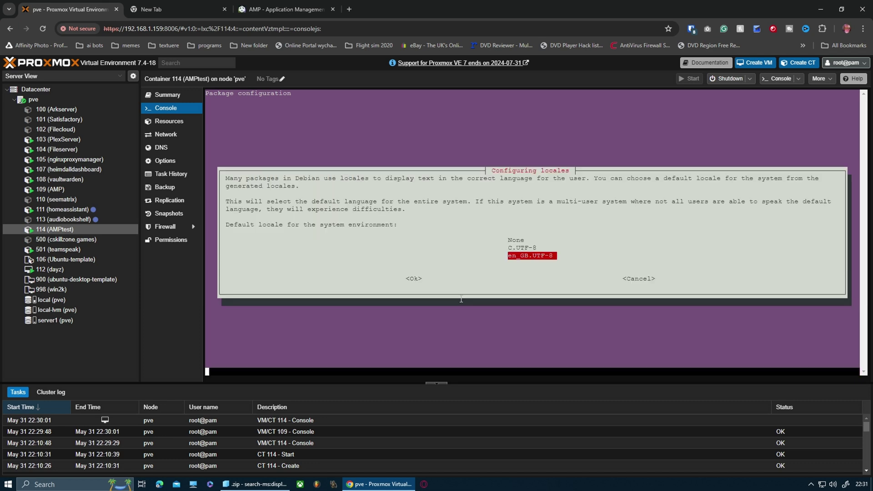
Step: Rerun the GetAMP installer from the shell history
key(Up)
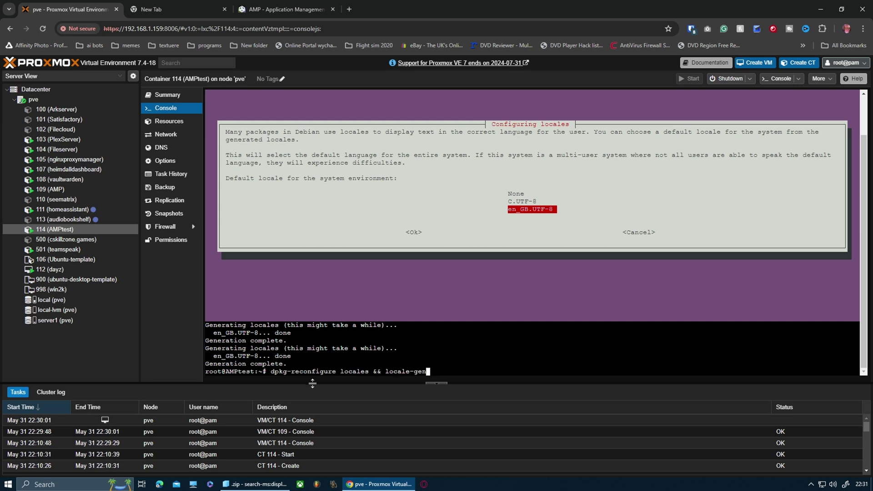
key(Up)
key(Return)
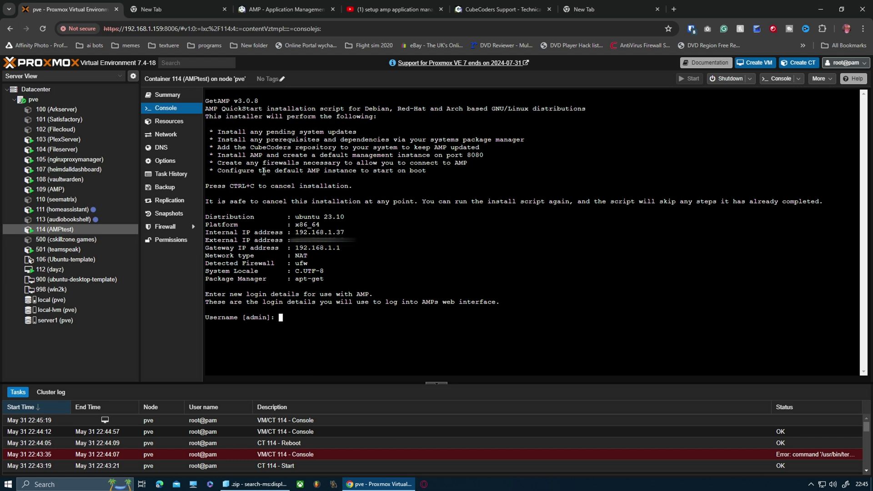
Step: Accept username admin, submit a password, answer y for Docker and n for HTTPS, then install
key(Return)
key(Return)
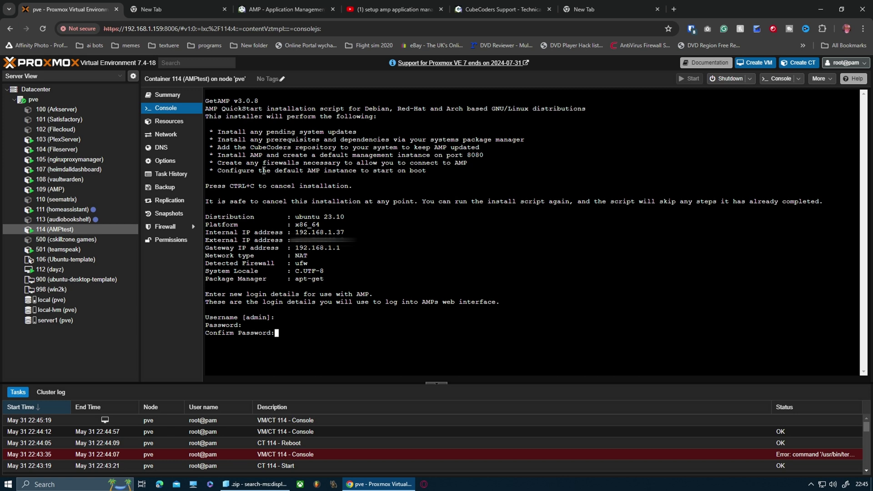
key(Return)
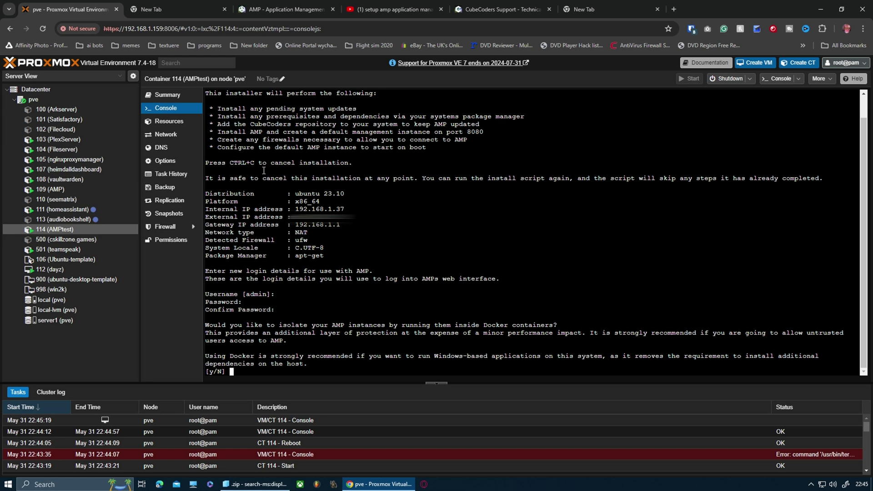
text(y)
key(Return)
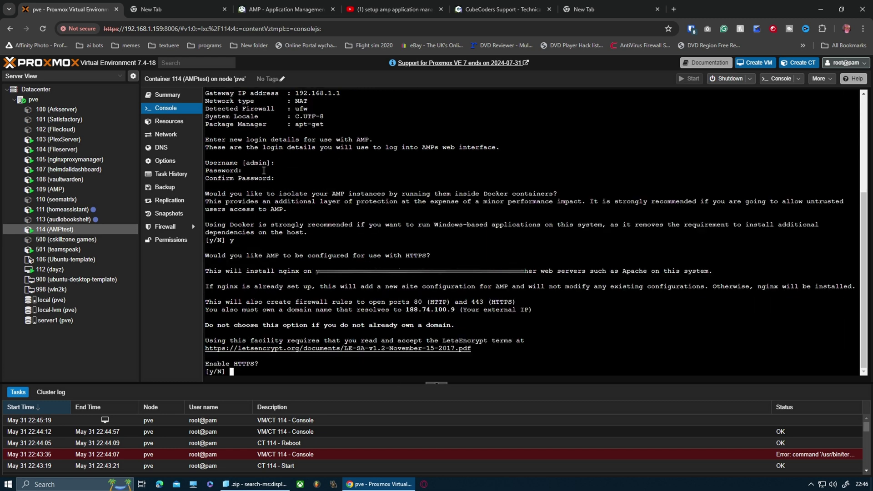
text(n)
key(Return)
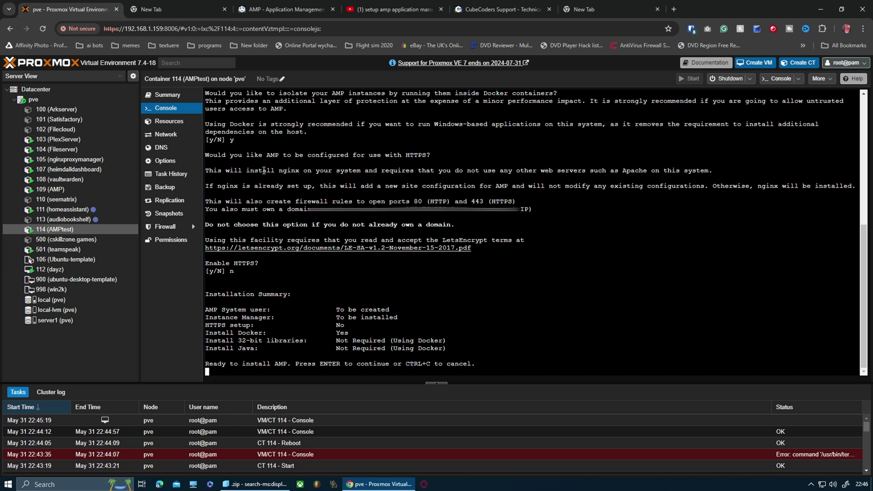
key(Return)
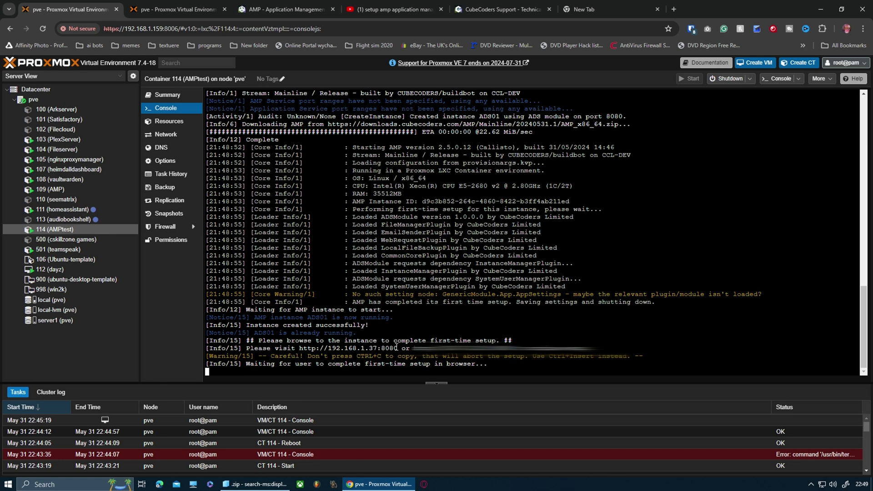
Step: Highlight the 192.168.1.37:8080 setup address in the container 114 console output
drag(397, 348, 329, 348)
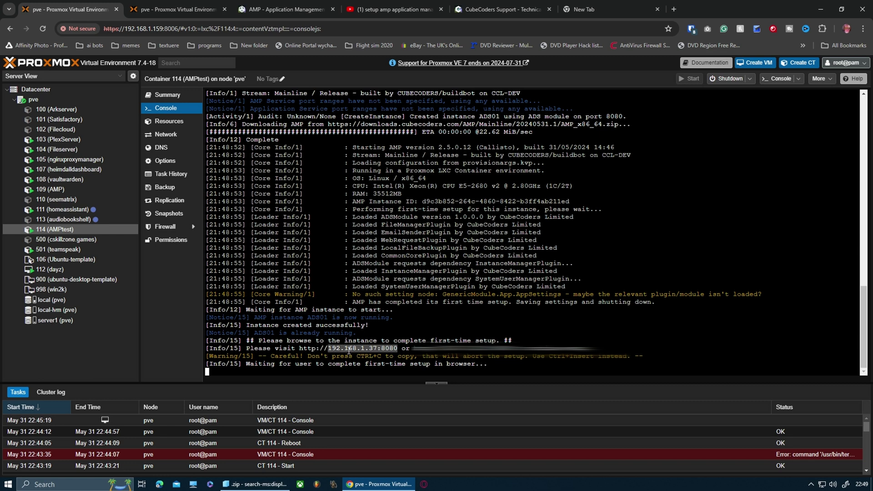
Step: Copy the 192.168.1.37:8080 address and load it in the empty new browser tab
right_click(349, 350)
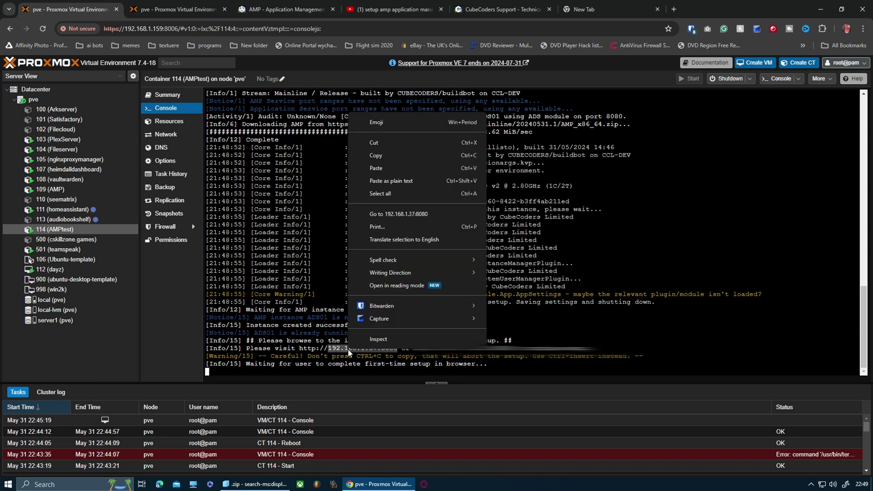
click(403, 155)
click(591, 9)
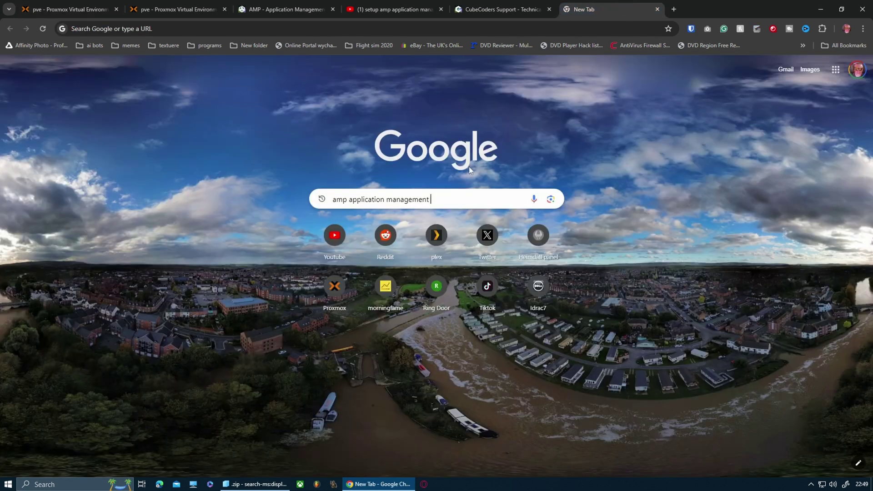
right_click(220, 27)
click(253, 99)
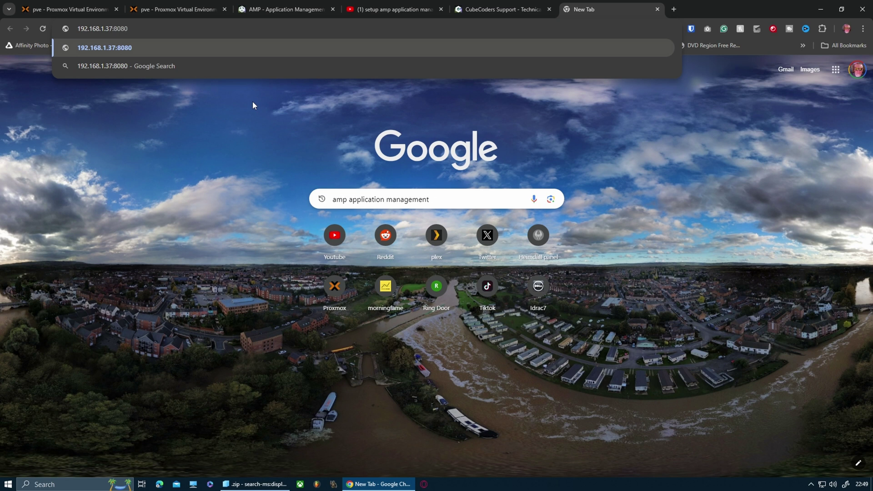
key(Return)
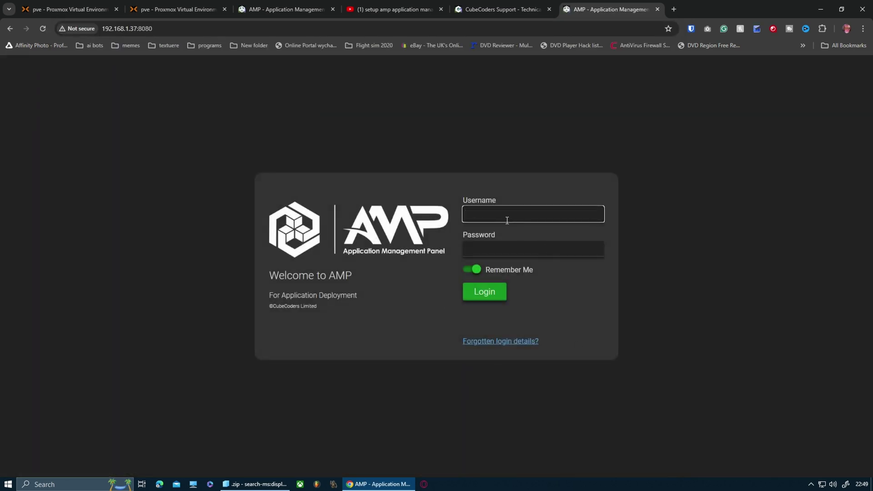
Step: Log in to AMP with the administrator username and password, correcting a mistyped password
text(admin)
key(Tab)
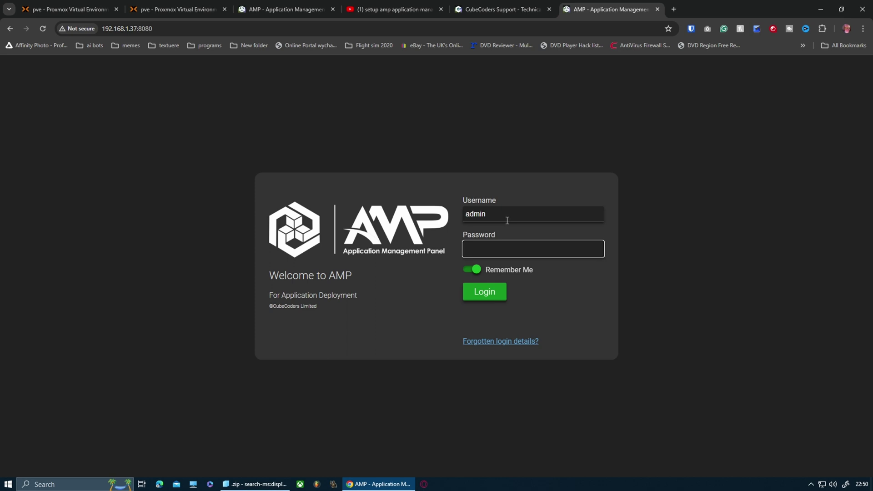
text(*****)
key(BackSpace)
key(BackSpace)
key(BackSpace)
key(BackSpace)
text(********)
click(484, 291)
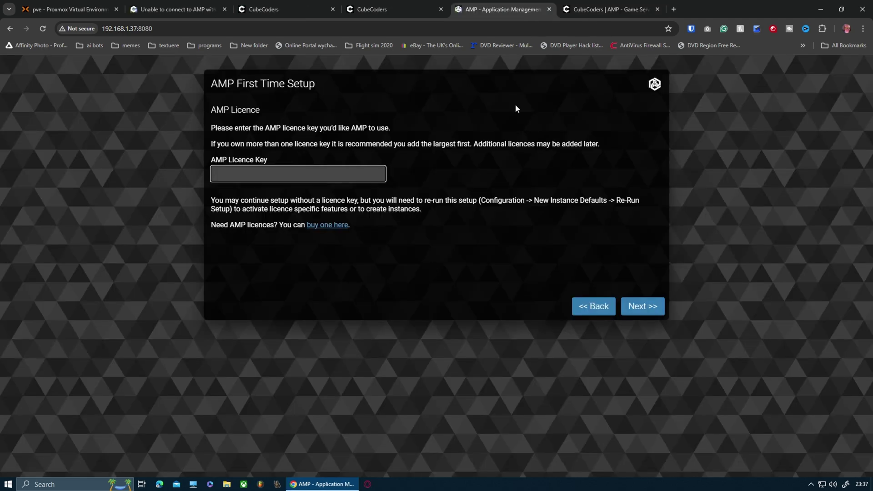
Step: Review the CubeCoders Buy AMP page comparing Standard, Professional, Advanced and Enterprise editions
click(601, 9)
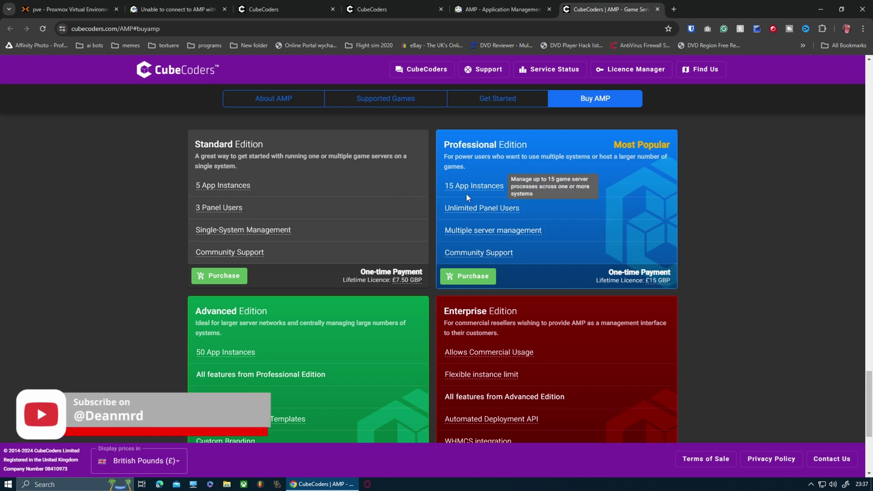
mouse_move(490, 215)
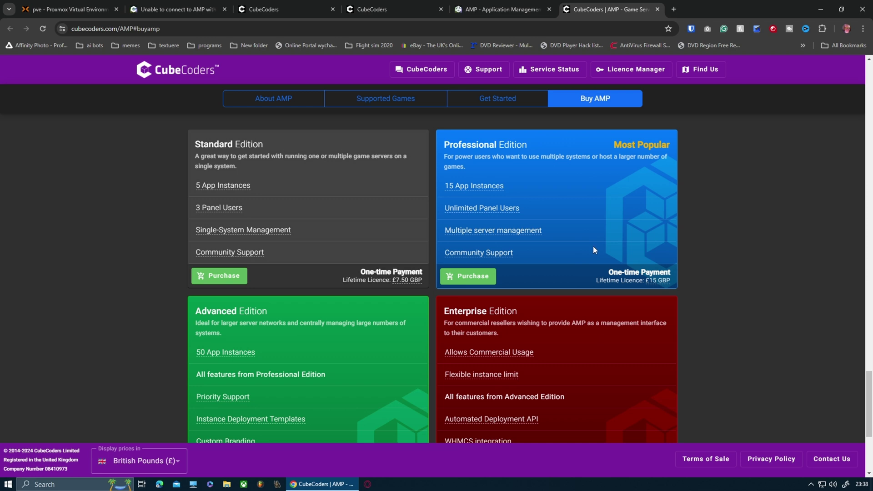
Step: Paste the licence key into the AMP Licence Key field and continue to Operation Mode
click(494, 11)
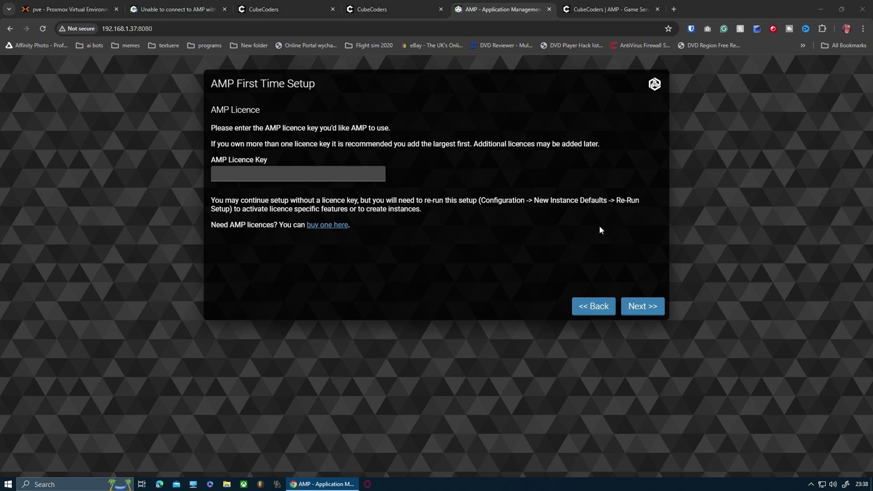
click(356, 171)
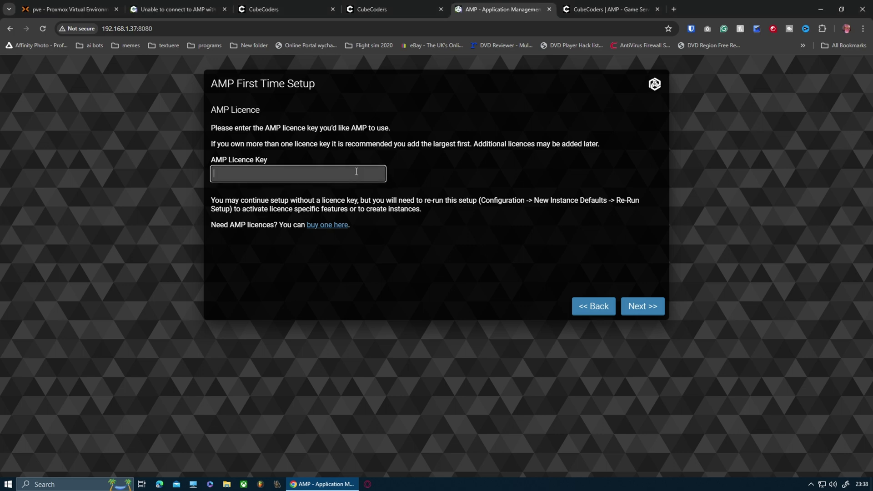
key(ctrl+v)
click(648, 306)
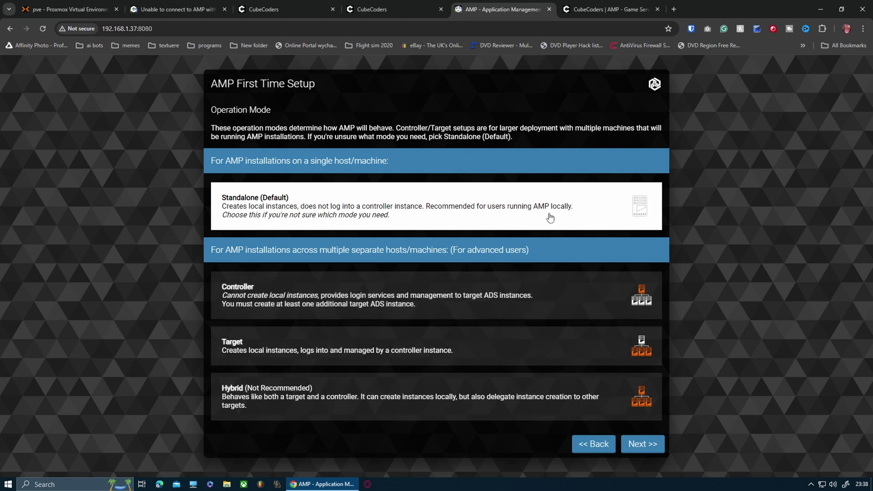
Step: Keep Standalone mode, disable crash reports, usage data and enhanced licence reporting, then apply
click(640, 446)
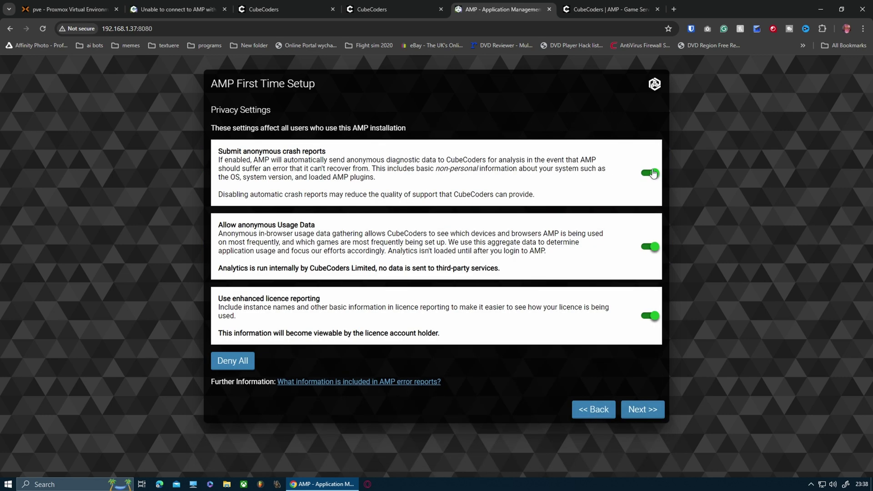
click(655, 176)
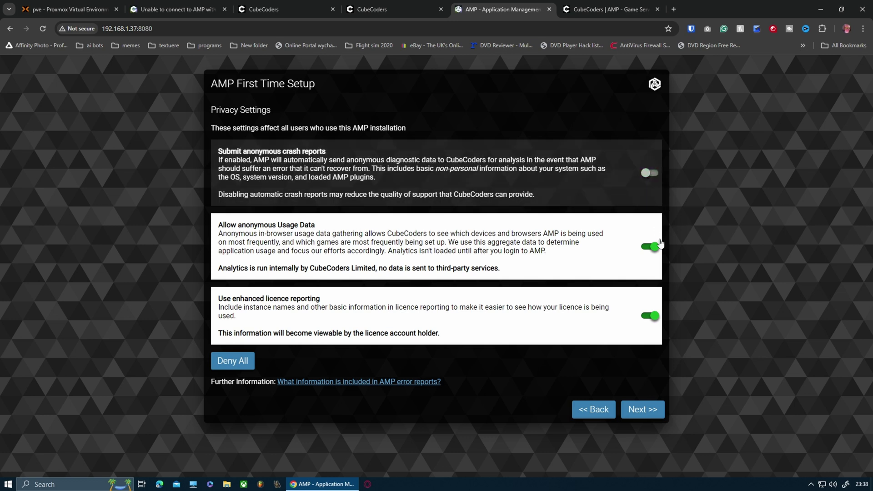
click(655, 249)
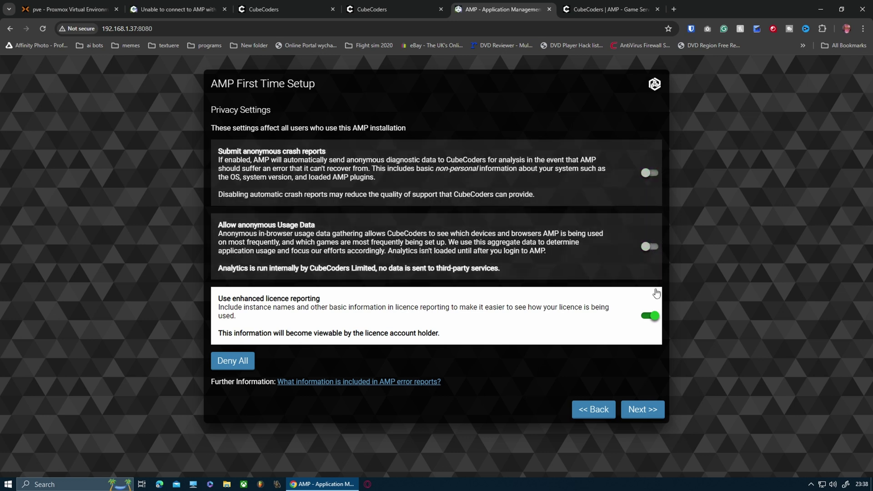
click(653, 318)
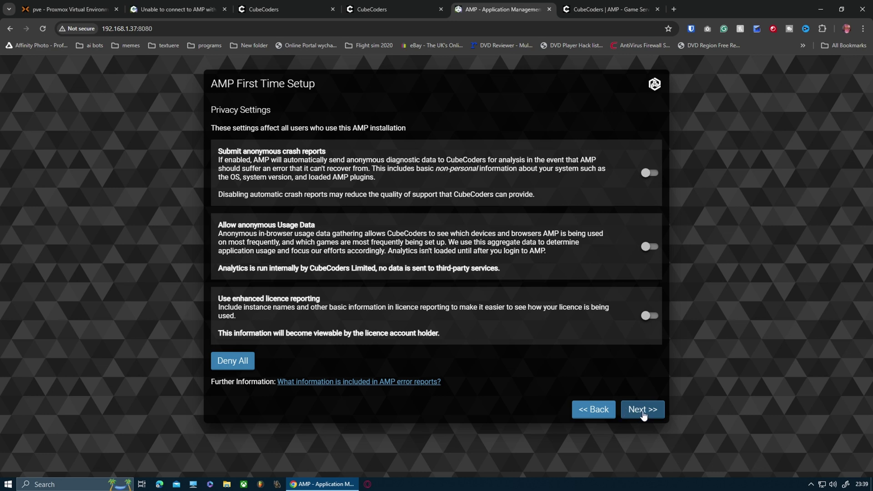
click(644, 411)
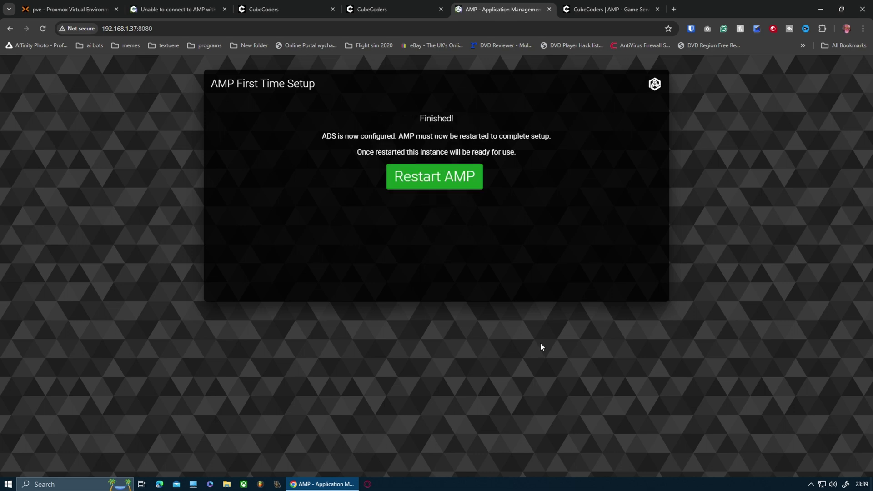
Step: Restart AMP from the Finished page of first-time setup
click(429, 182)
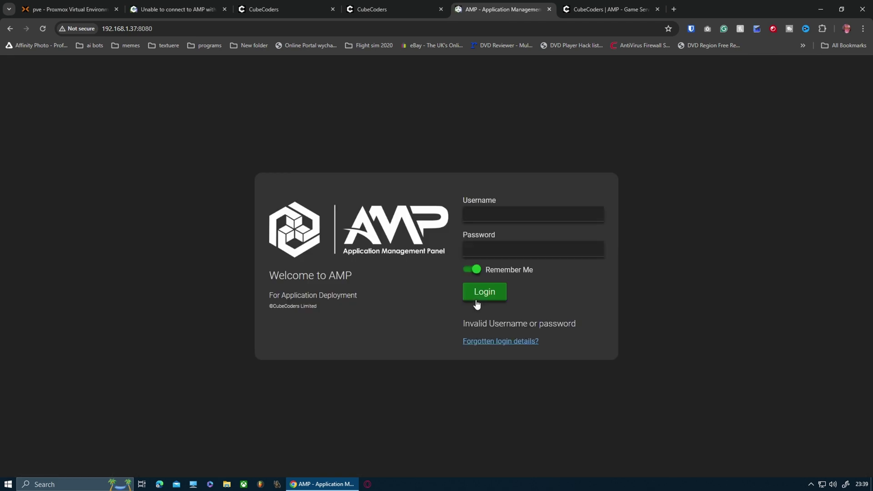
Step: Sign back in to AMP with the administrator username after the restart
click(504, 216)
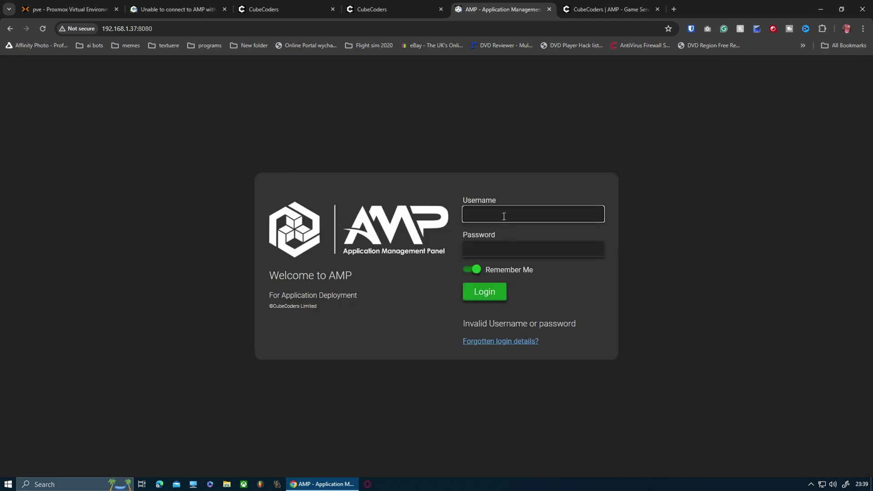
text(admin)
key(Tab)
key(Return)
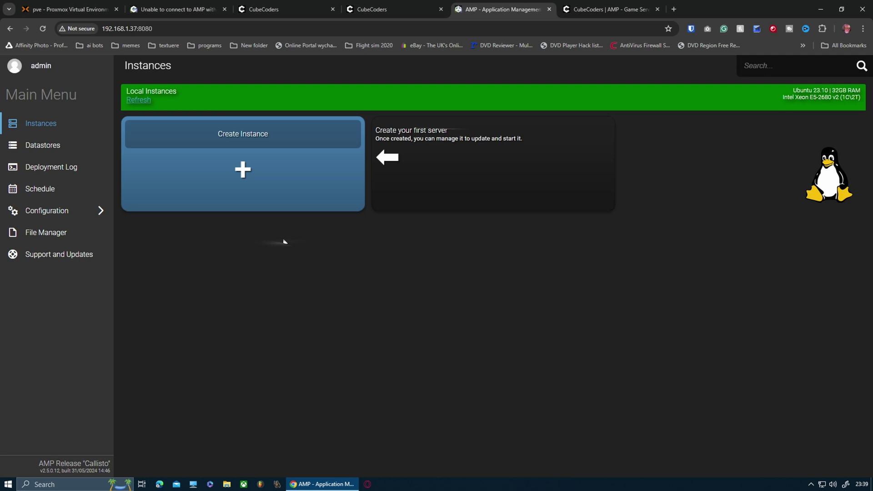
click(63, 9)
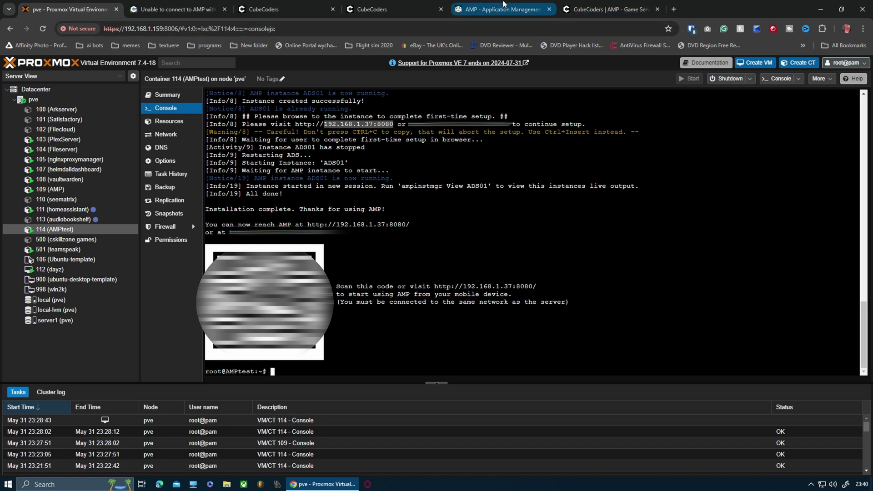
click(502, 9)
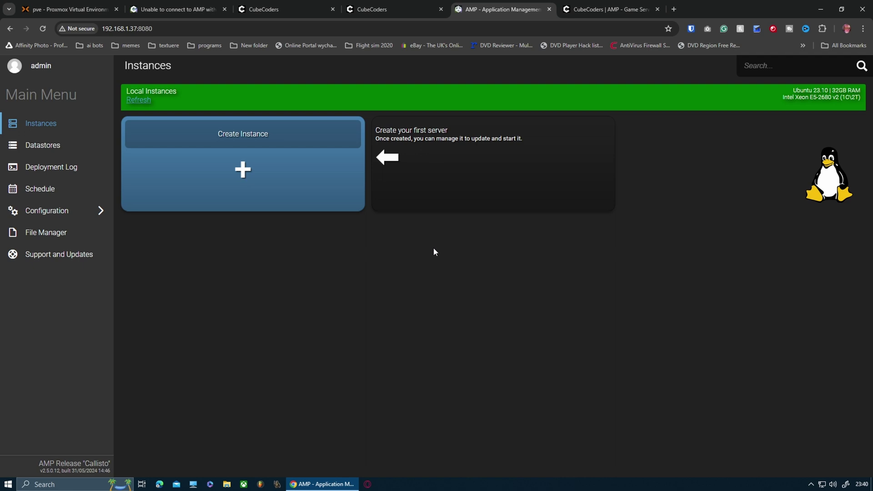
Step: Create a new instance with Team Fortress 2 selected as the application
click(271, 171)
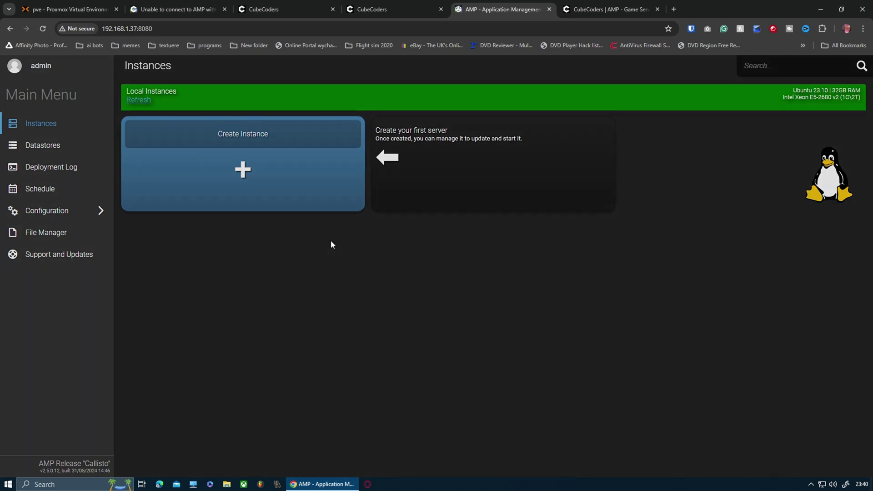
click(371, 223)
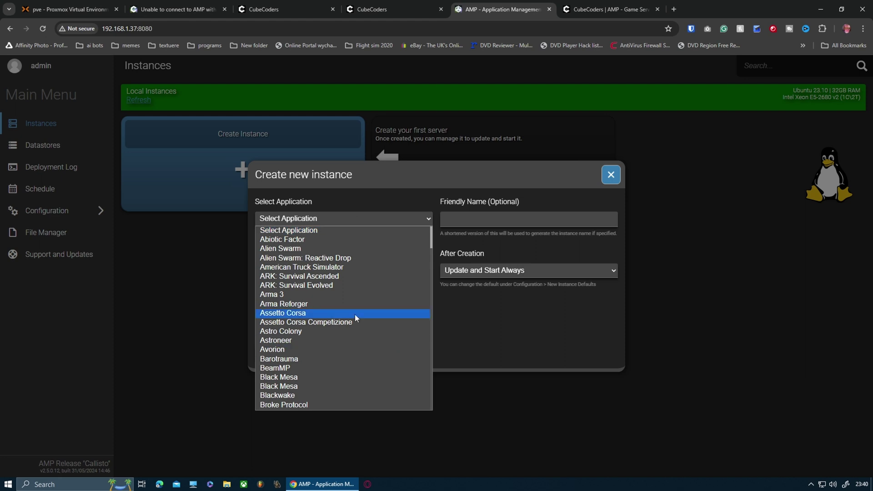
scroll(355, 314, down, 15)
scroll(363, 343, up, 4)
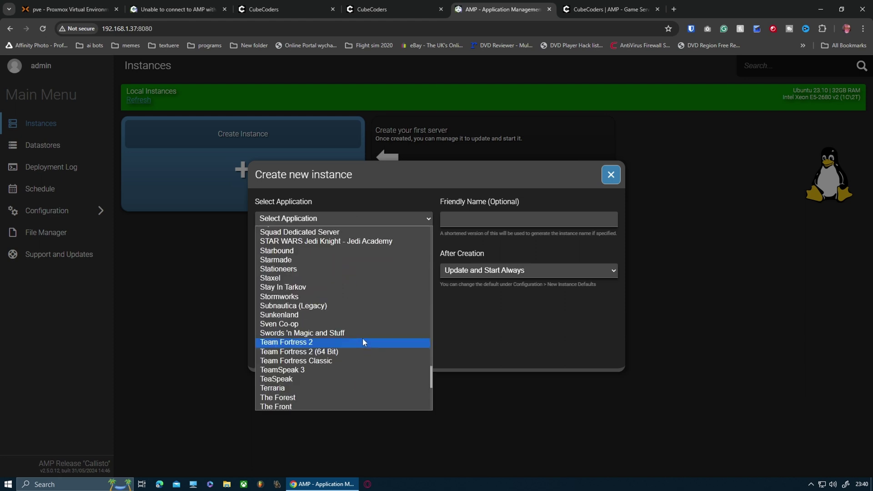
scroll(350, 291, up, 9)
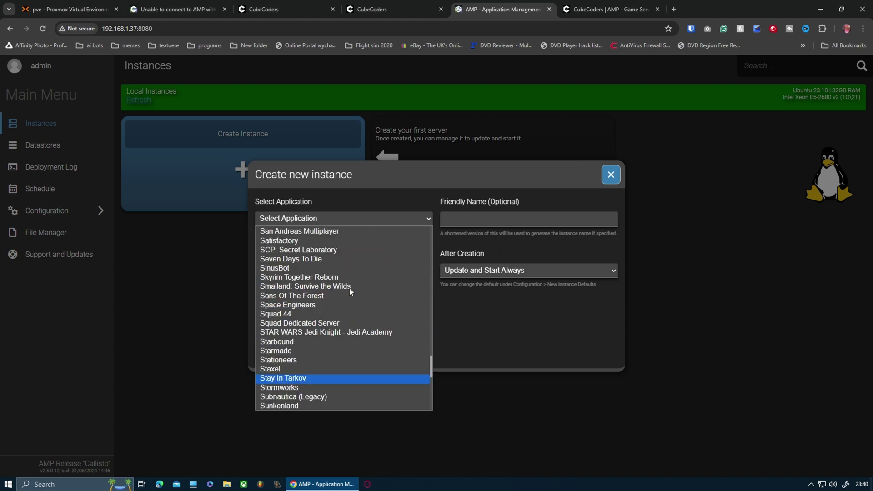
scroll(349, 289, up, 2)
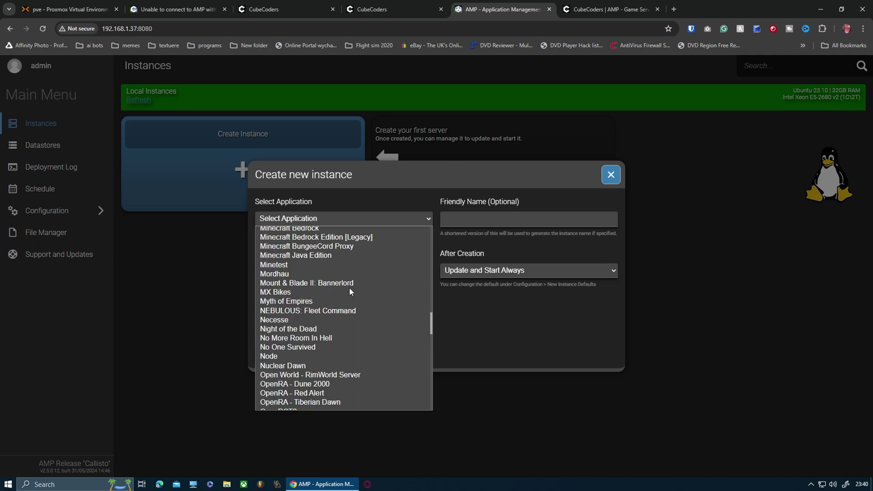
key(t)
key(Down)
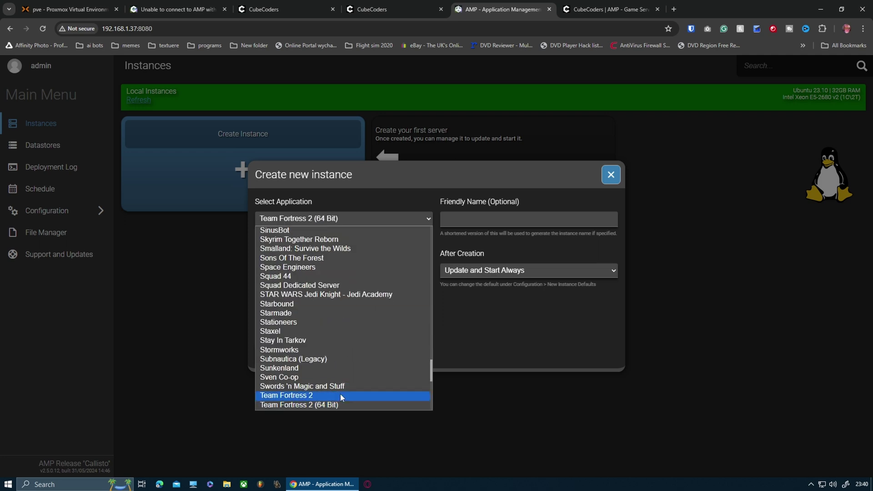
click(342, 397)
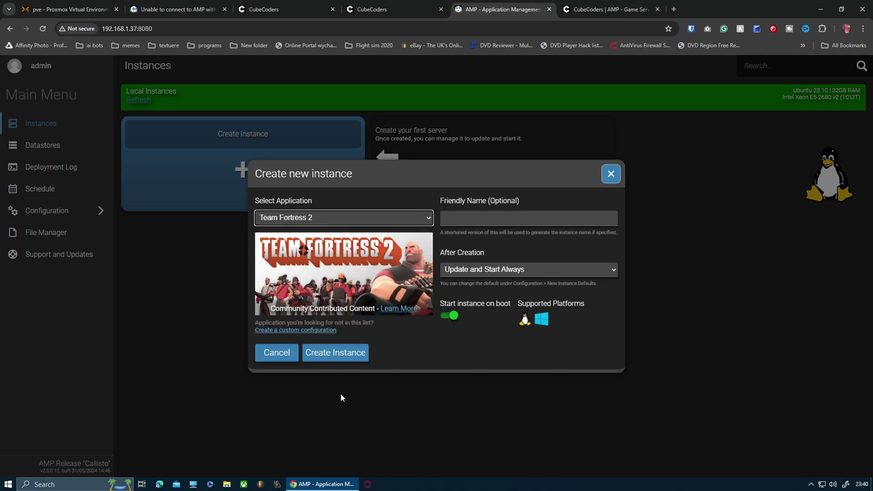
click(335, 354)
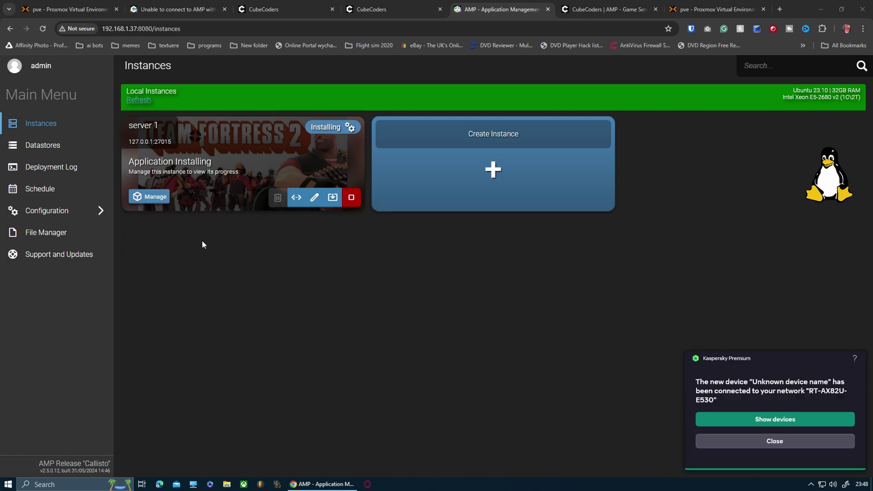
Step: Dismiss the antivirus notification and reach Configuration > Instance Deployment settings
click(789, 441)
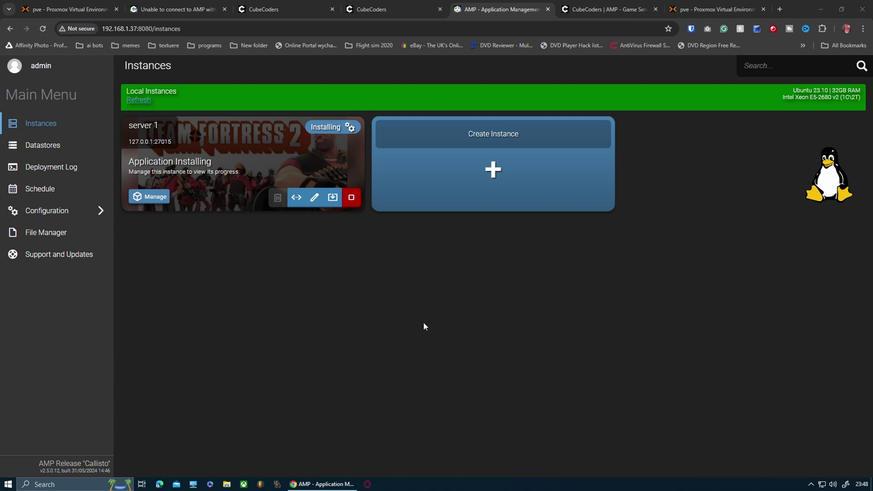
click(69, 212)
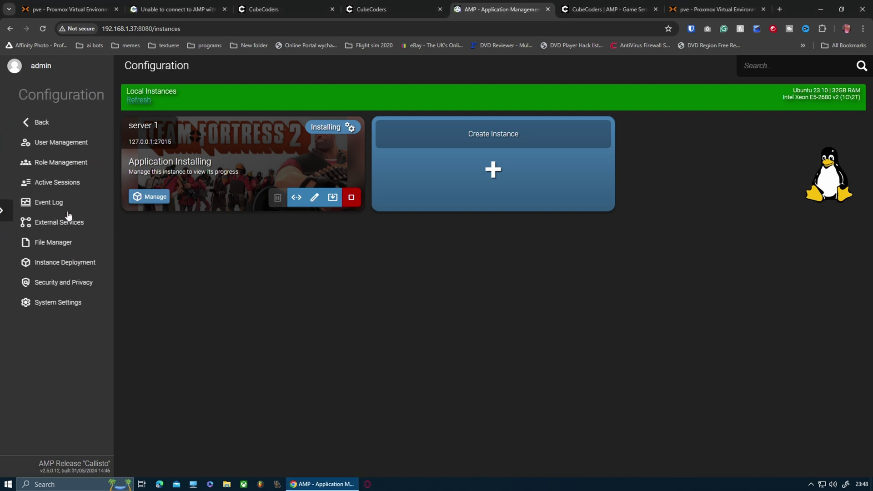
click(21, 122)
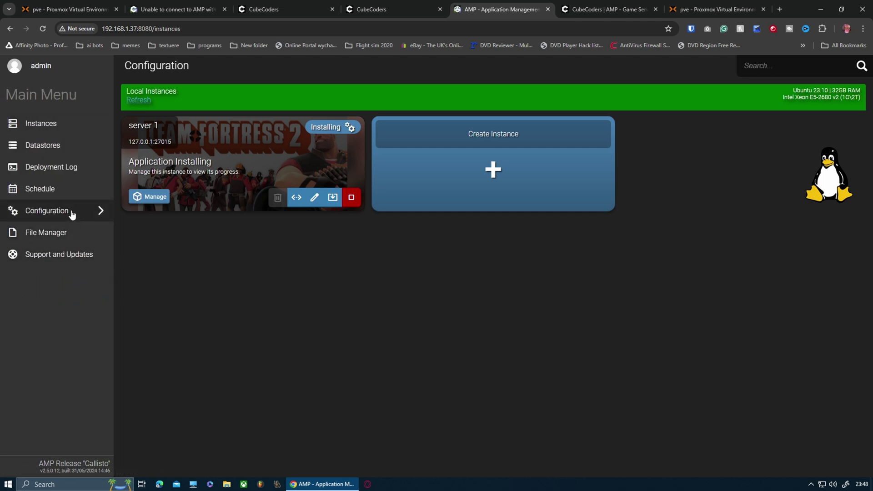
click(71, 214)
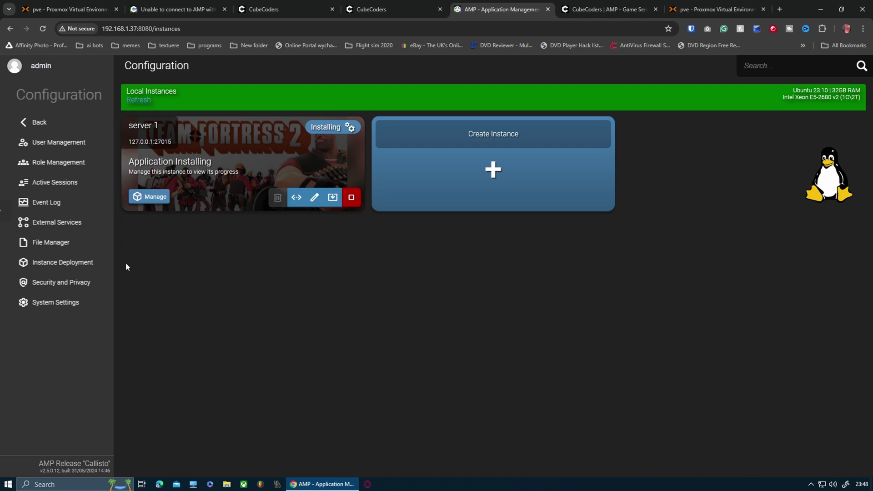
click(72, 267)
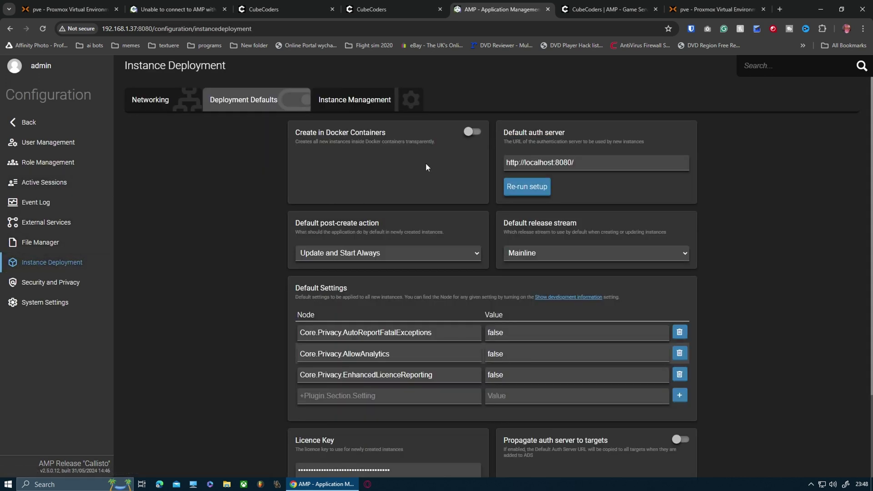
Step: Toggle Create in Docker Containers on and off, leaving it switched off
click(470, 138)
click(467, 134)
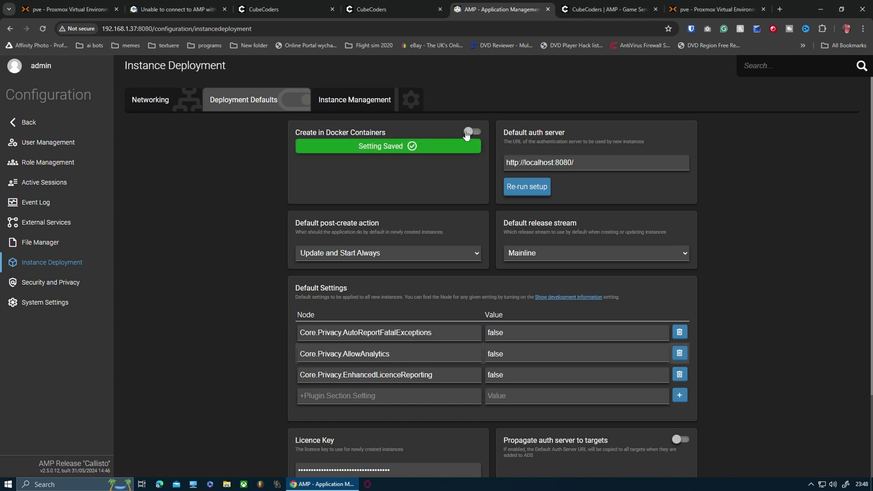
click(468, 132)
click(468, 133)
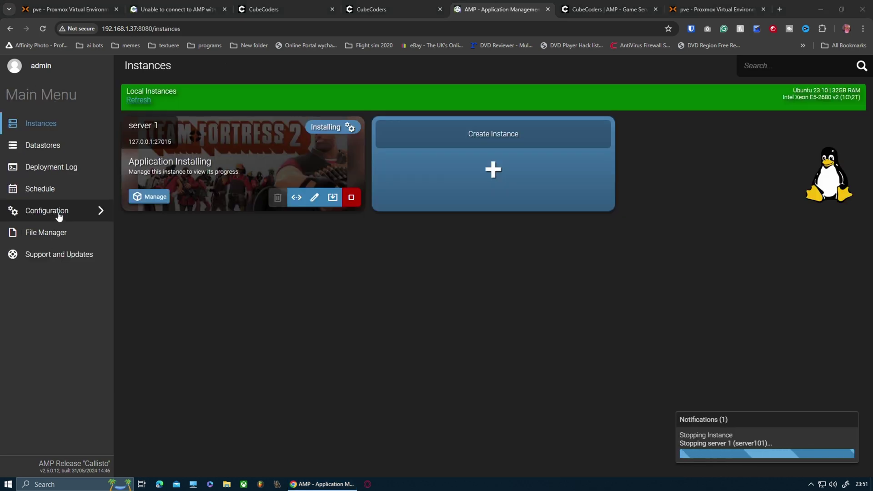
Step: Navigate to the Configuration > Instance Deployment networking settings
click(59, 212)
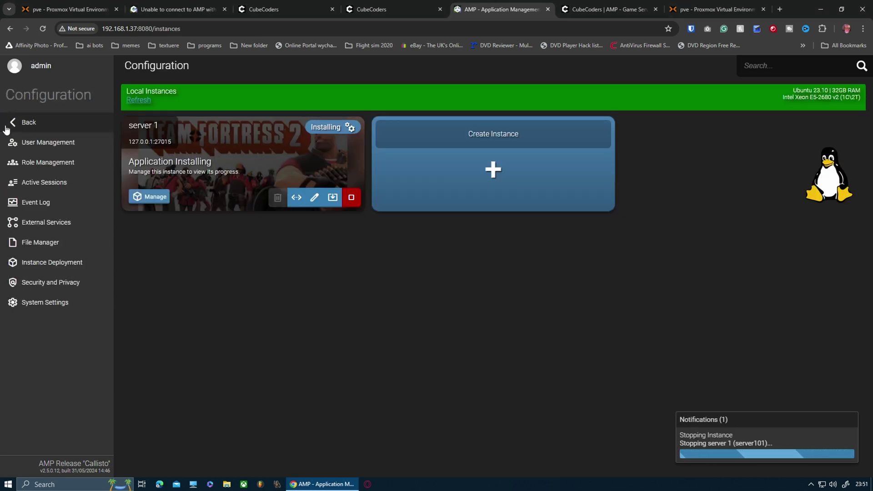
click(6, 130)
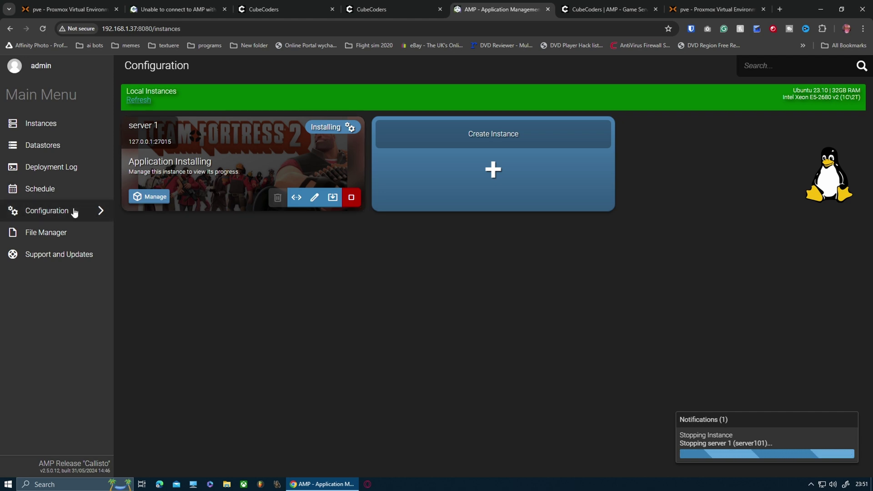
click(74, 212)
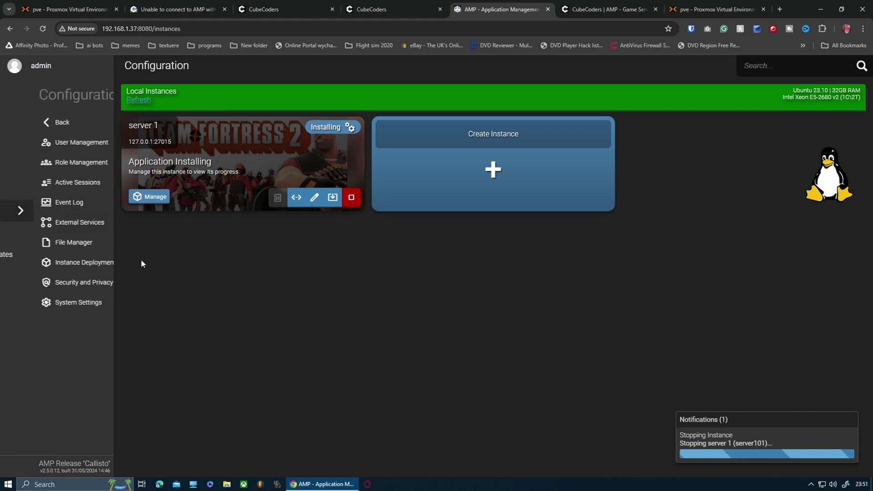
click(55, 267)
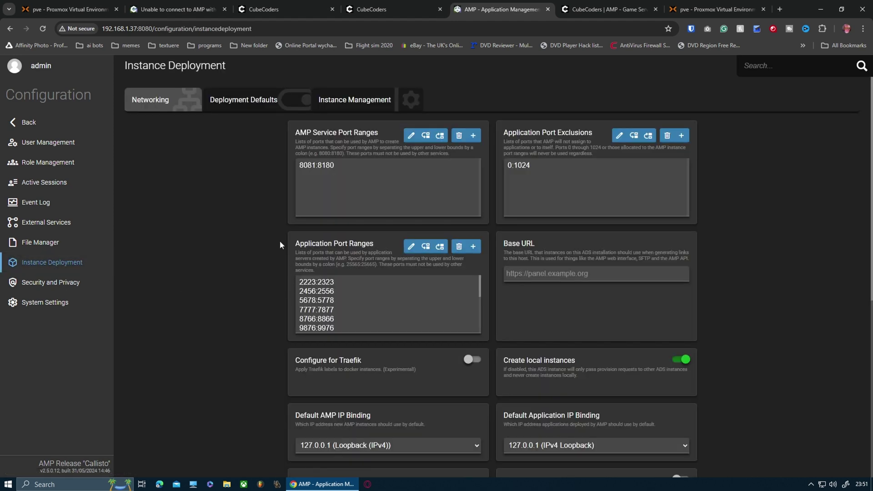
Step: Review Default AMP IP Binding choices, keeping it at 127.0.0.1 (Loopback IPv4)
scroll(377, 303, down, 6)
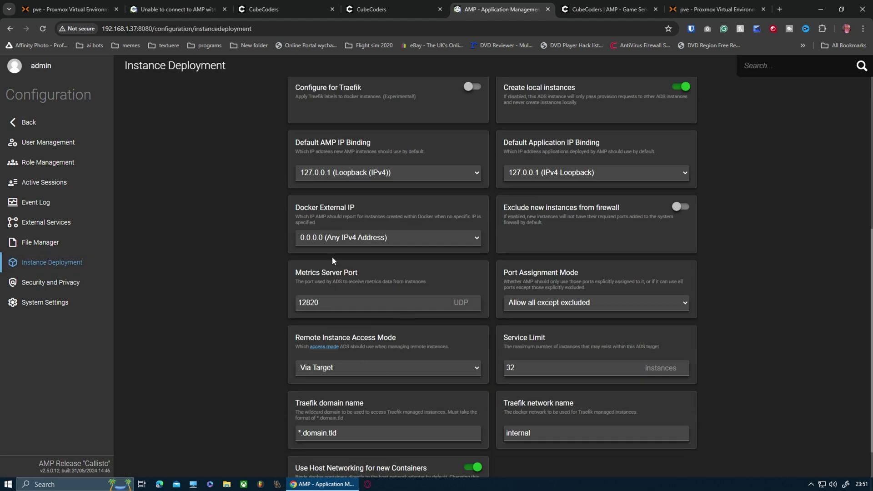
click(409, 174)
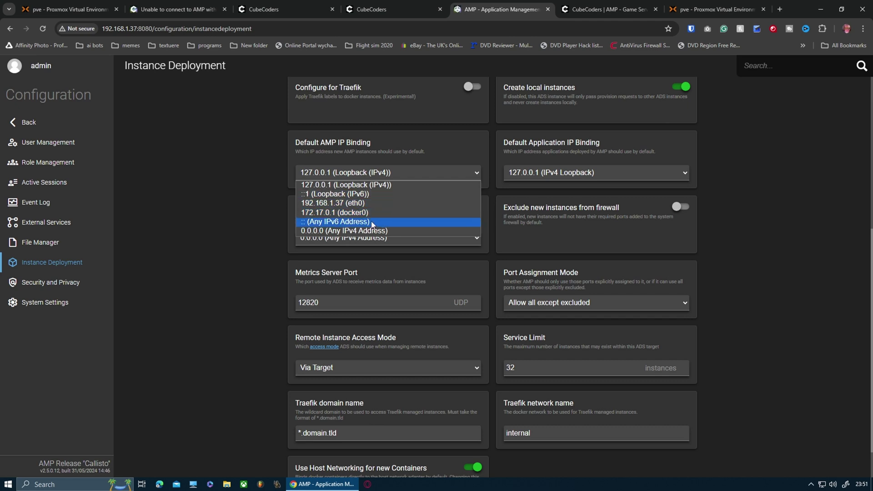
click(388, 185)
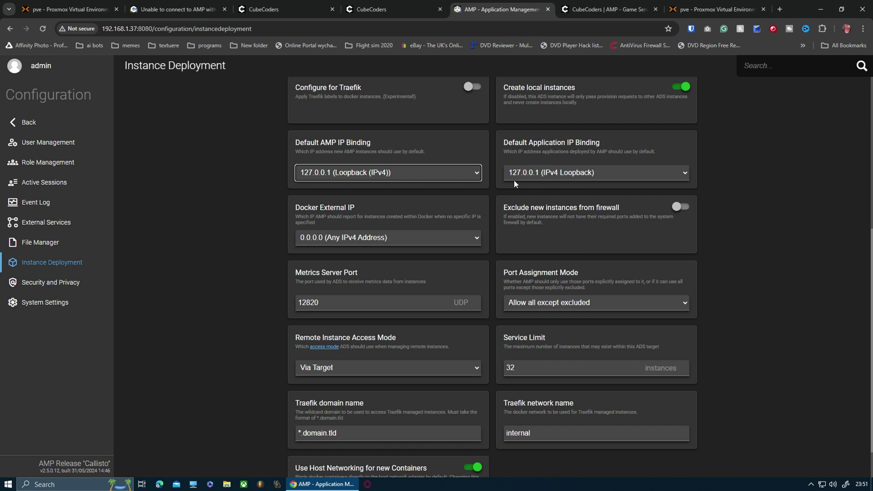
click(414, 177)
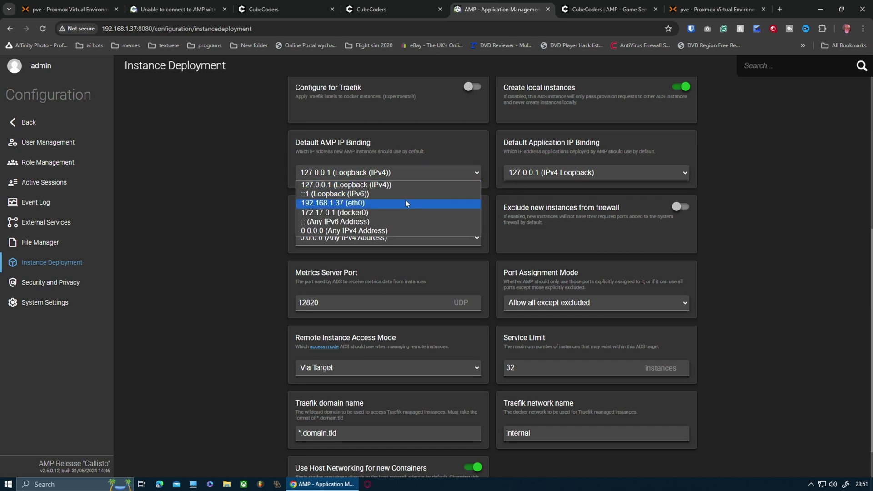
click(413, 175)
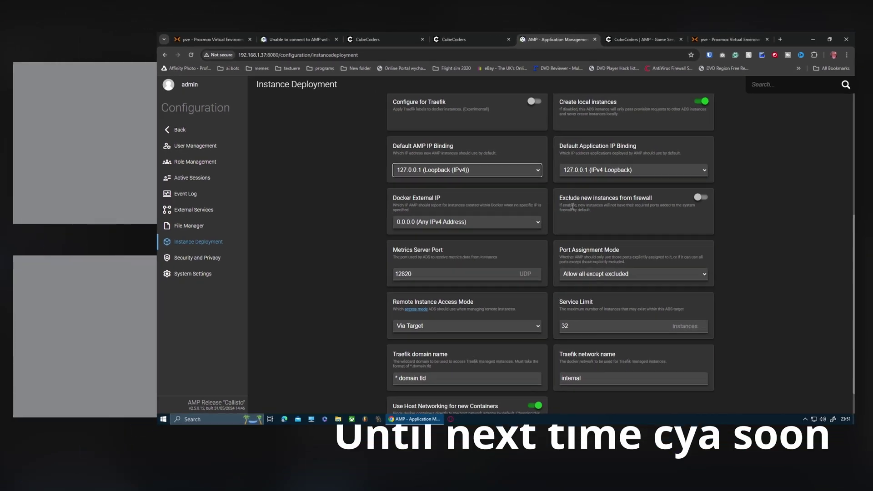